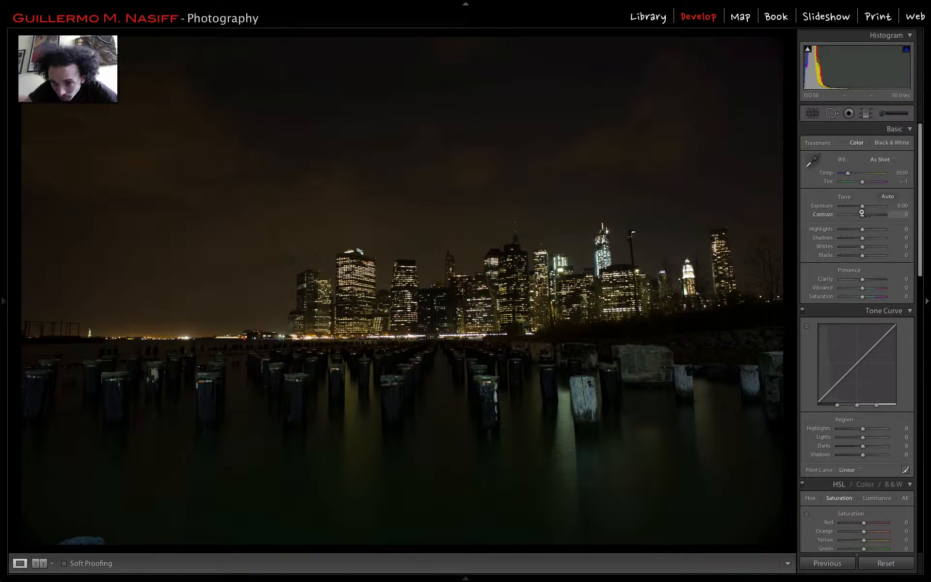
Step: Brighten the night skyline photo with exposure +1.00, contrast −5 and shadows +71
{"action": "left_click_drag", "start_coordinate": [862, 208], "coordinate": [862, 208]}
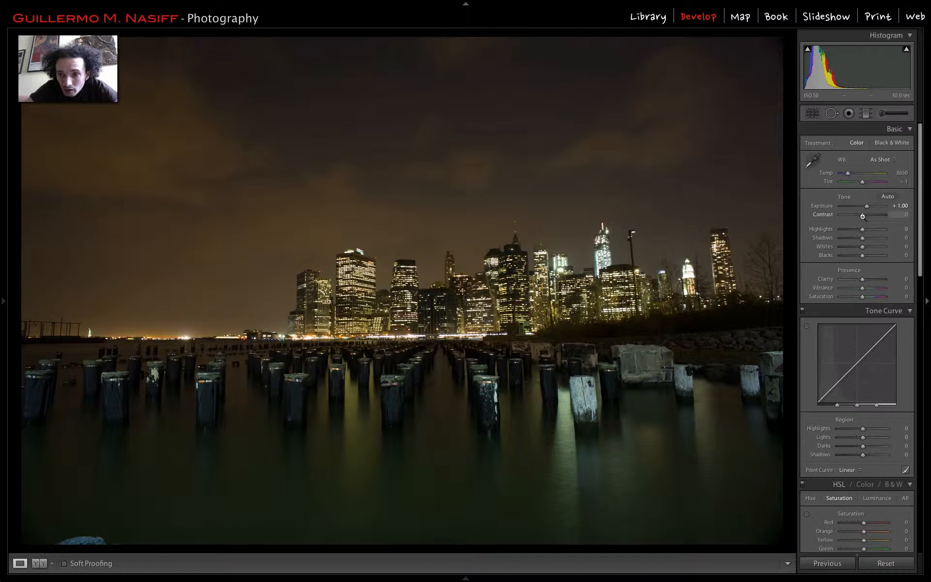
{"action": "left_click_drag", "start_coordinate": [862, 217], "coordinate": [861, 217]}
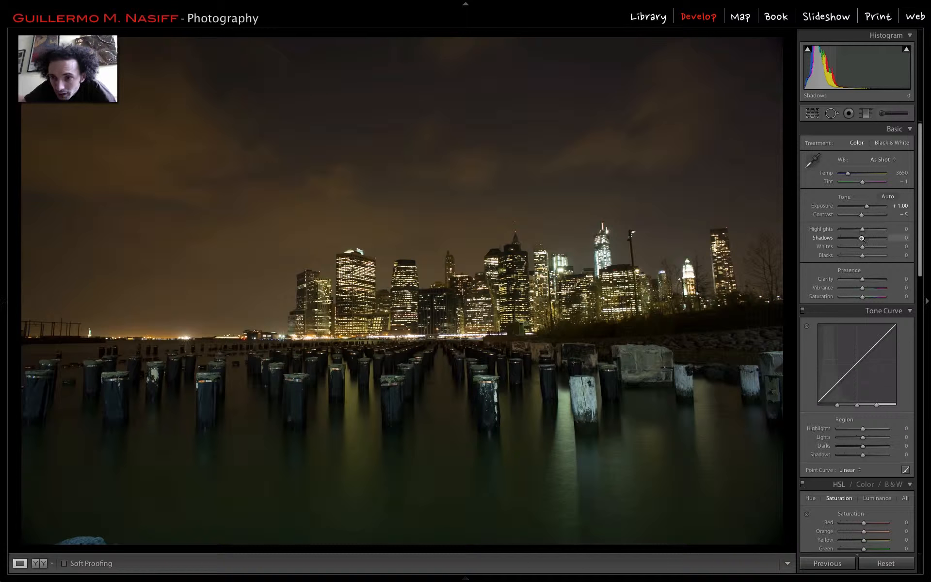
{"action": "left_click_drag", "start_coordinate": [862, 238], "coordinate": [873, 242]}
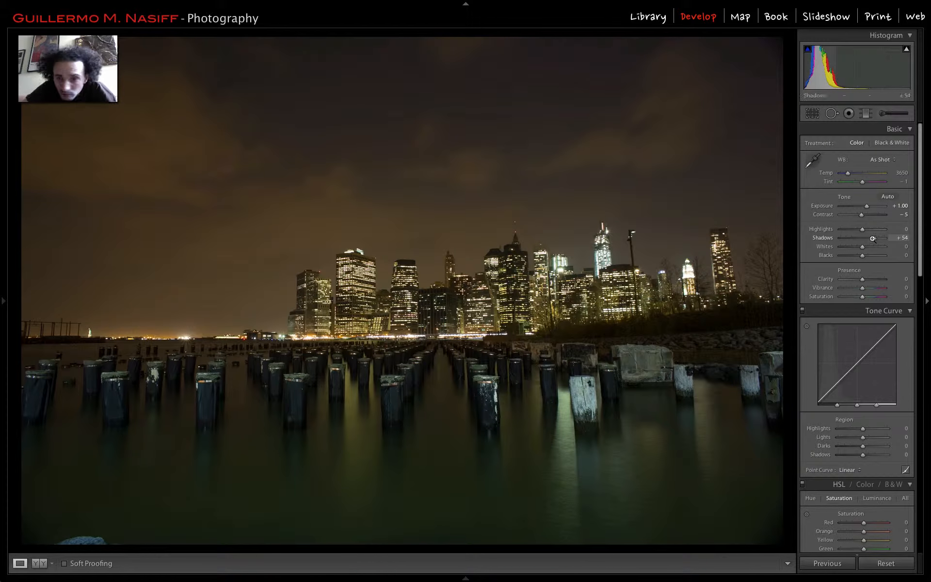
{"action": "left_click_drag", "start_coordinate": [875, 237], "coordinate": [879, 238]}
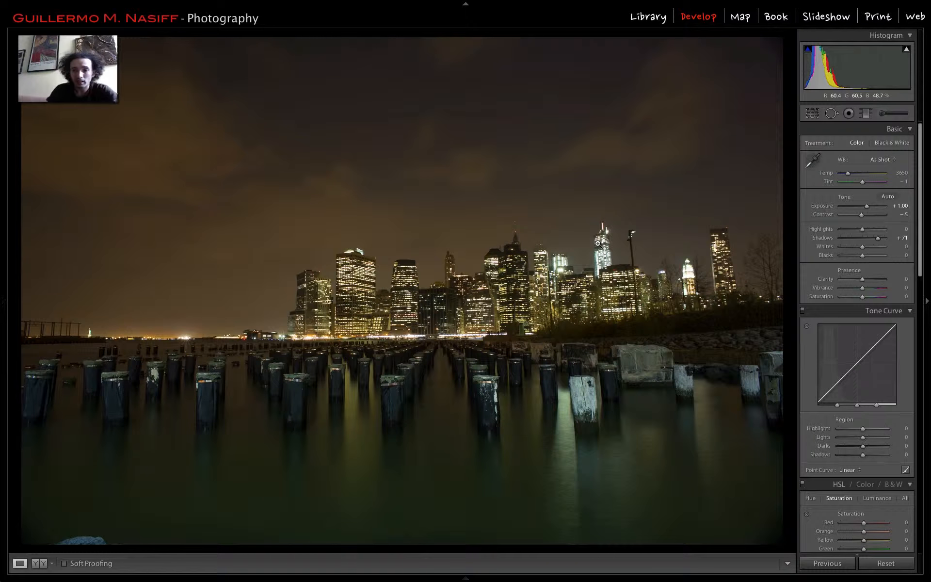
Step: Lower the whites to −100 while previewing the clipped areas of the city lights
{"action": "left_click", "coordinate": [862, 248], "text": "alt"}
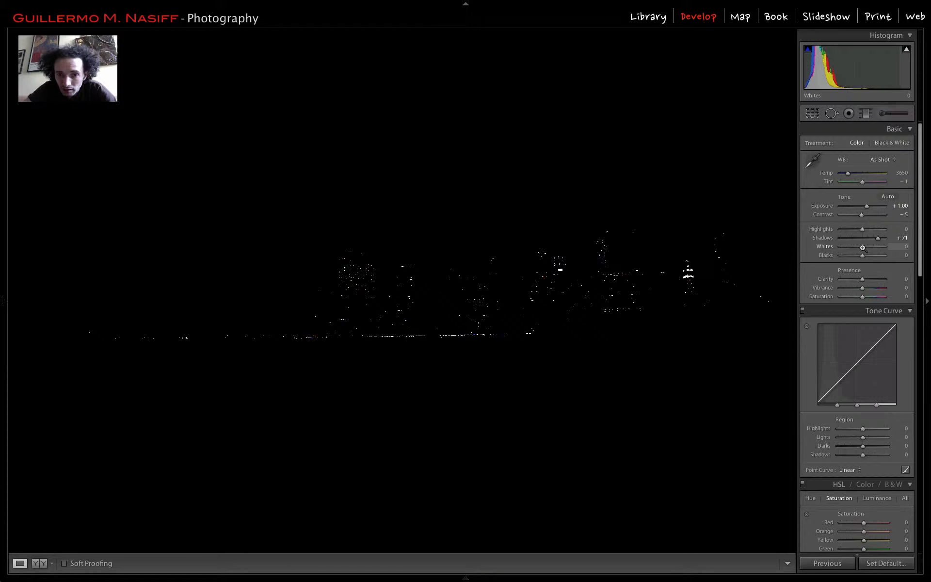
{"action": "left_click_drag", "start_coordinate": [862, 248], "coordinate": [825, 247]}
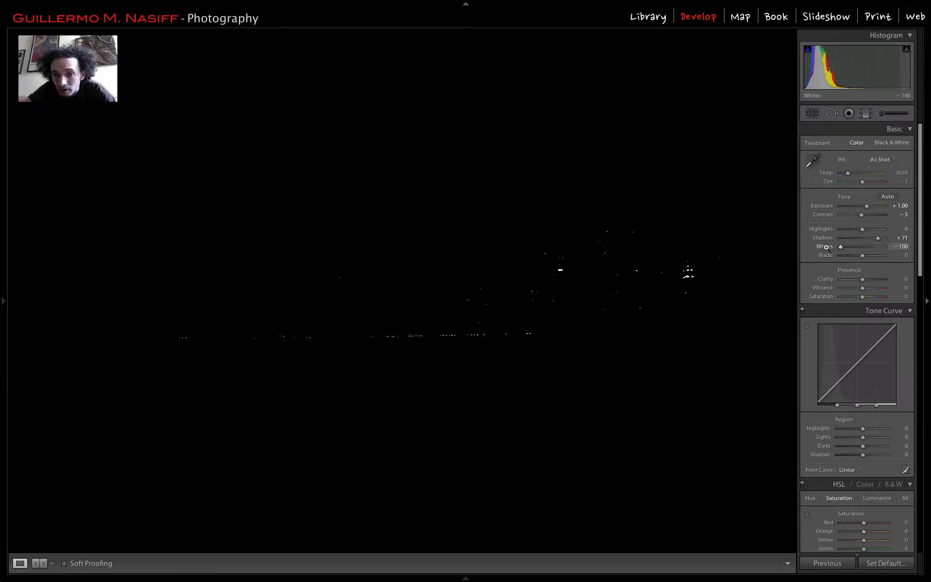
{"action": "left_click_drag", "start_coordinate": [826, 247], "coordinate": [826, 247]}
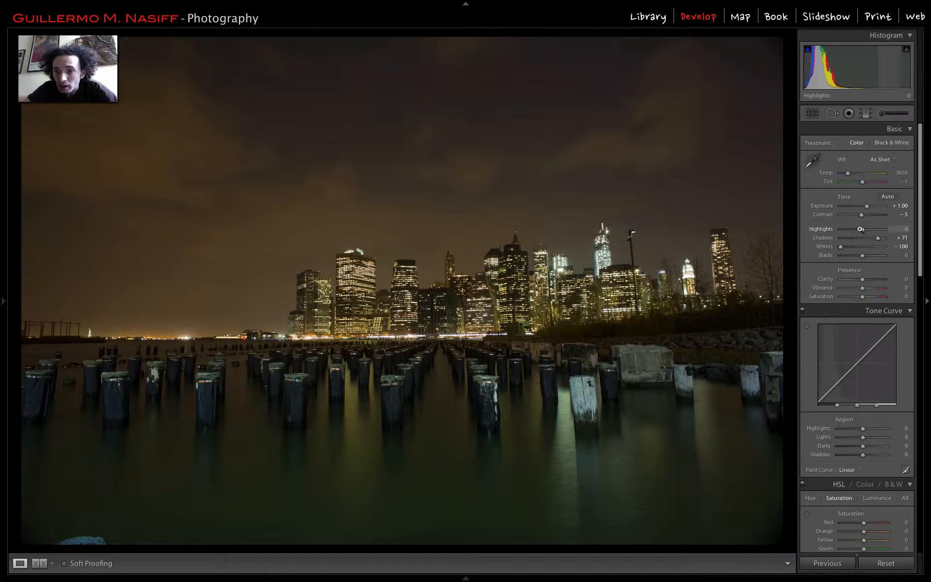
Step: Set the highlights to −3, using the clipping preview to judge the brightest lights
{"action": "left_click_drag", "start_coordinate": [862, 231], "coordinate": [856, 231]}
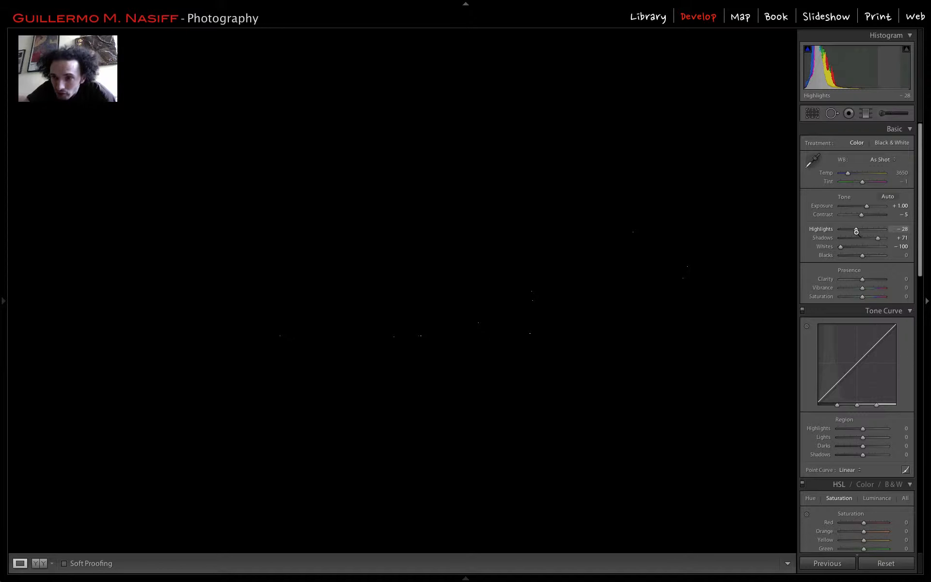
{"action": "key", "text": "Up"}
{"action": "key", "text": "Up"}
{"action": "key", "text": "Up"}
{"action": "key", "text": "Up"}
{"action": "key", "text": "Up"}
{"action": "key", "text": "Up"}
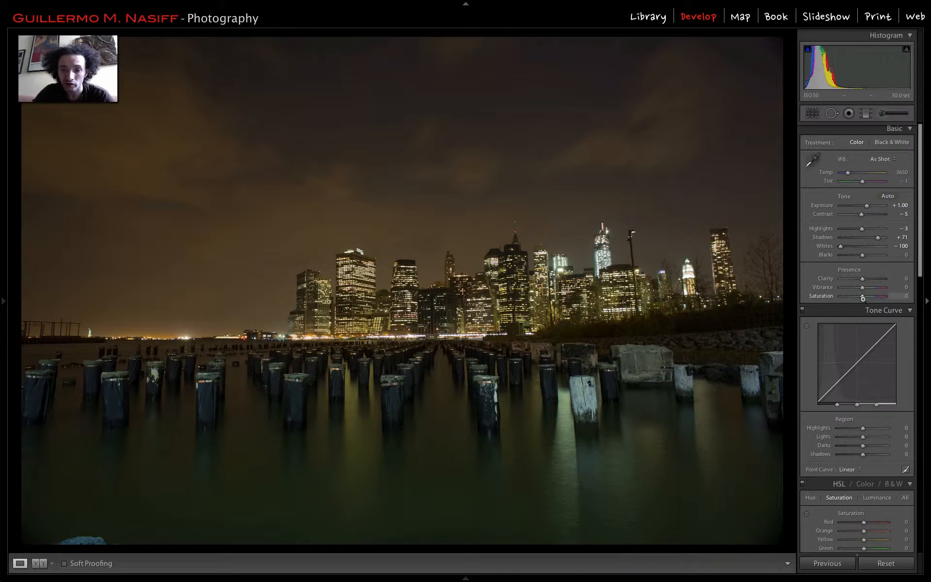
Step: Enable chromatic aberration removal, compare it on and off at close zoom around the shoreline and pilings, and collapse the Lens Corrections section
{"action": "scroll", "coordinate": [862, 308], "scroll_direction": "down", "scroll_amount": 3}
{"action": "scroll", "coordinate": [860, 317], "scroll_direction": "down", "scroll_amount": 7}
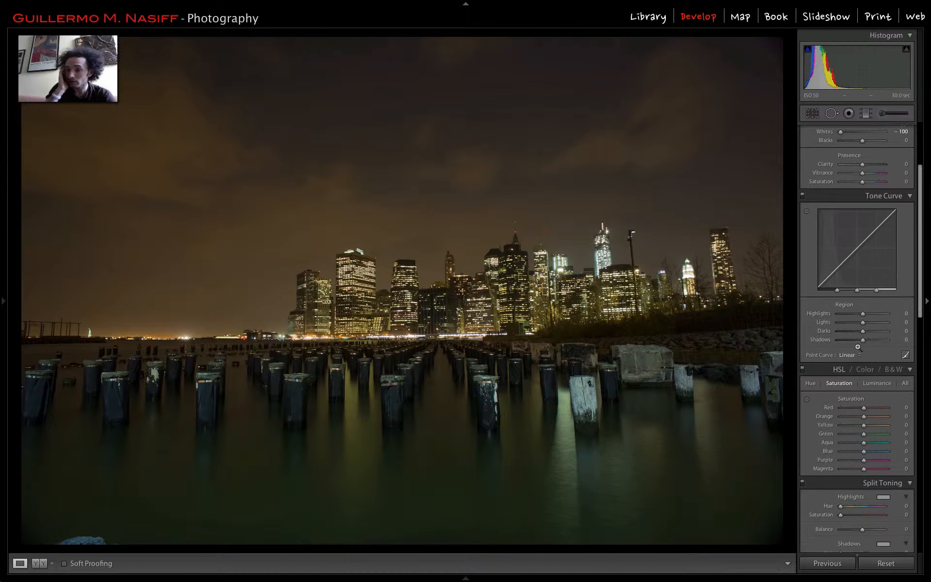
{"action": "scroll", "coordinate": [858, 347], "scroll_direction": "down", "scroll_amount": 12}
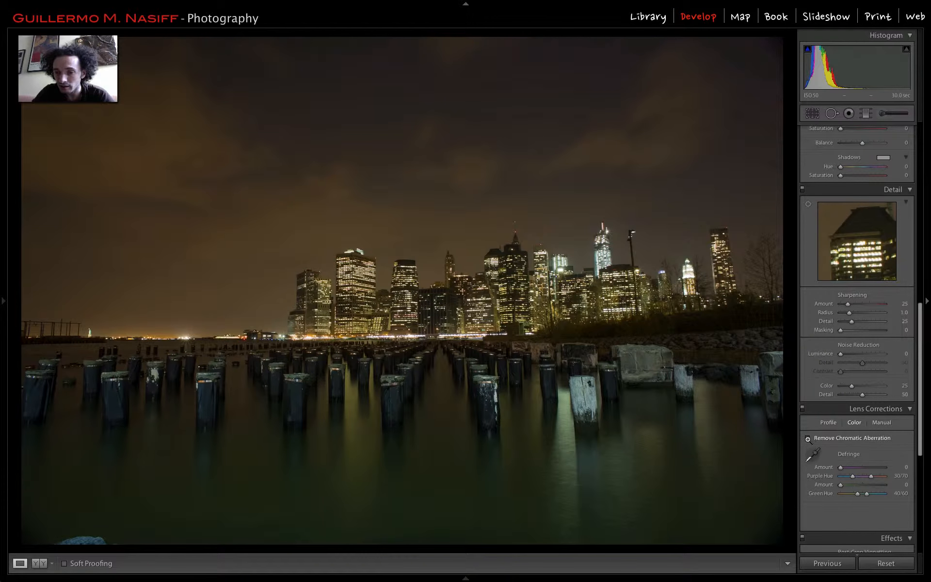
{"action": "left_click", "coordinate": [807, 439]}
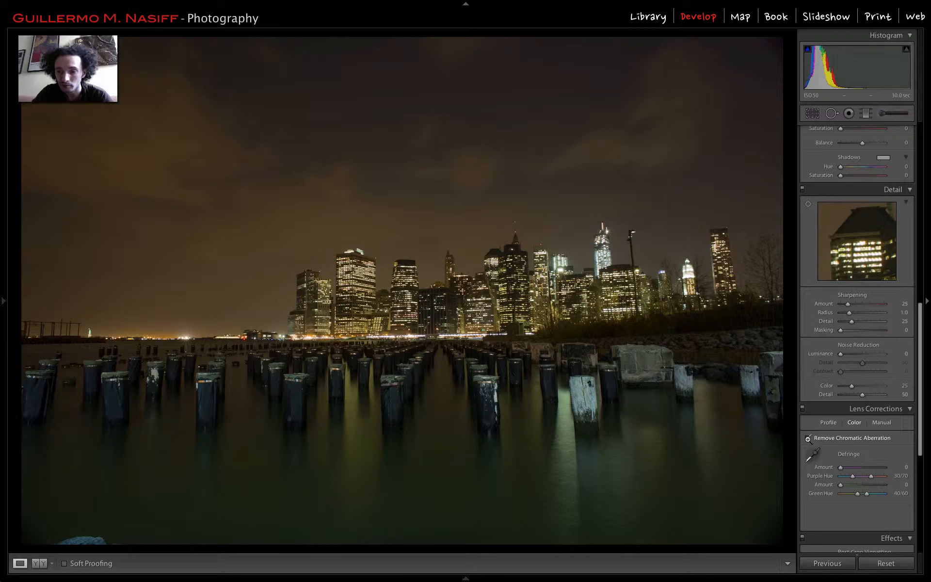
{"action": "left_click", "coordinate": [807, 438]}
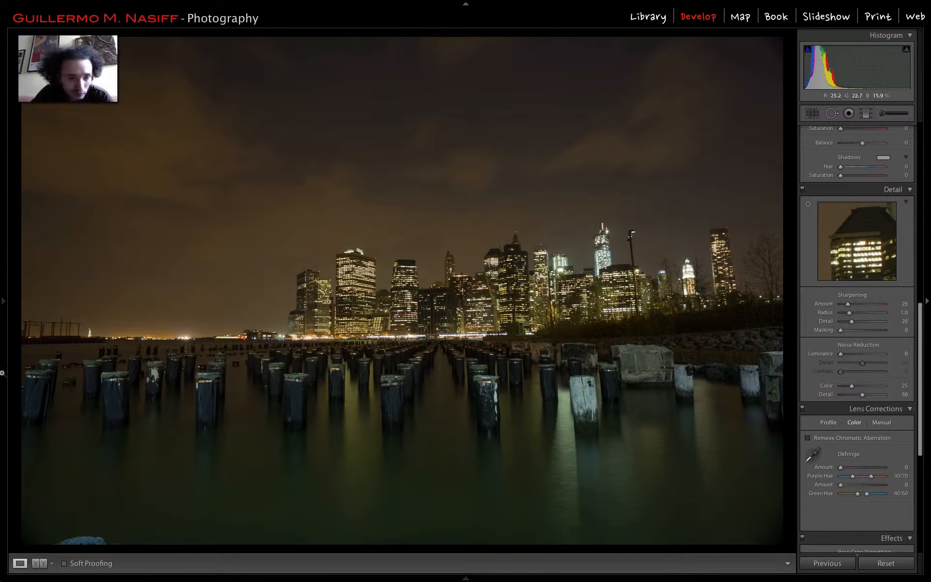
{"action": "left_click", "coordinate": [89, 333]}
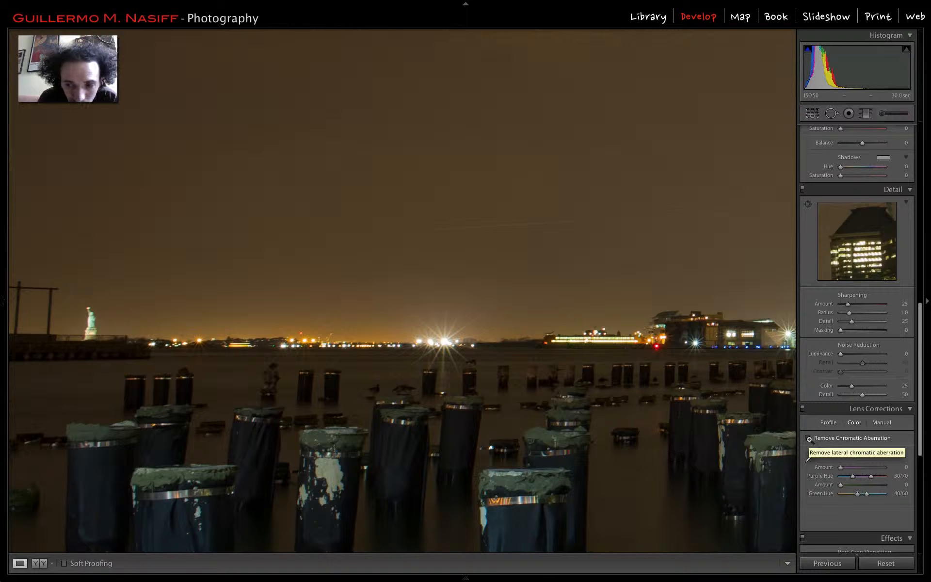
{"action": "left_click", "coordinate": [808, 438]}
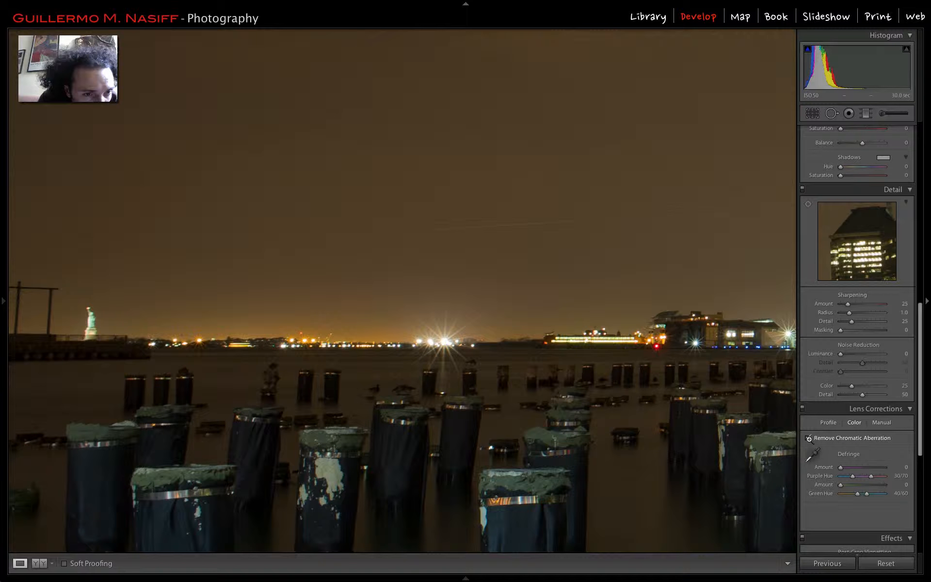
{"action": "left_click", "coordinate": [808, 438]}
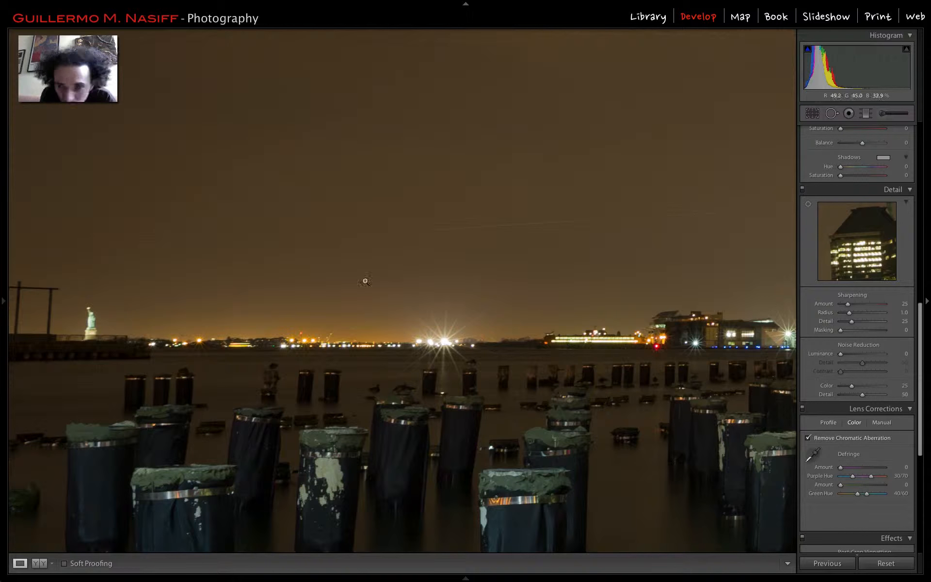
{"action": "key", "text": "Right"}
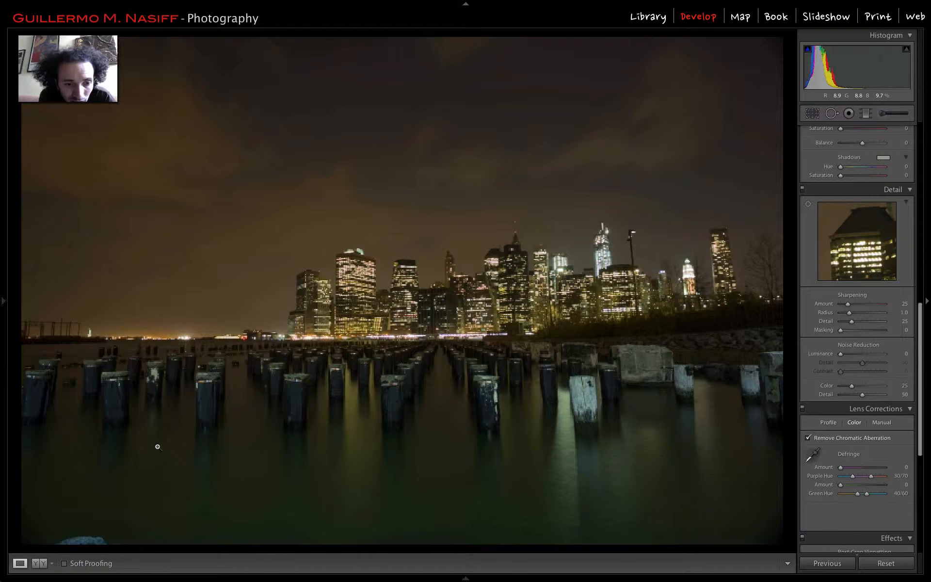
{"action": "left_click", "coordinate": [157, 446]}
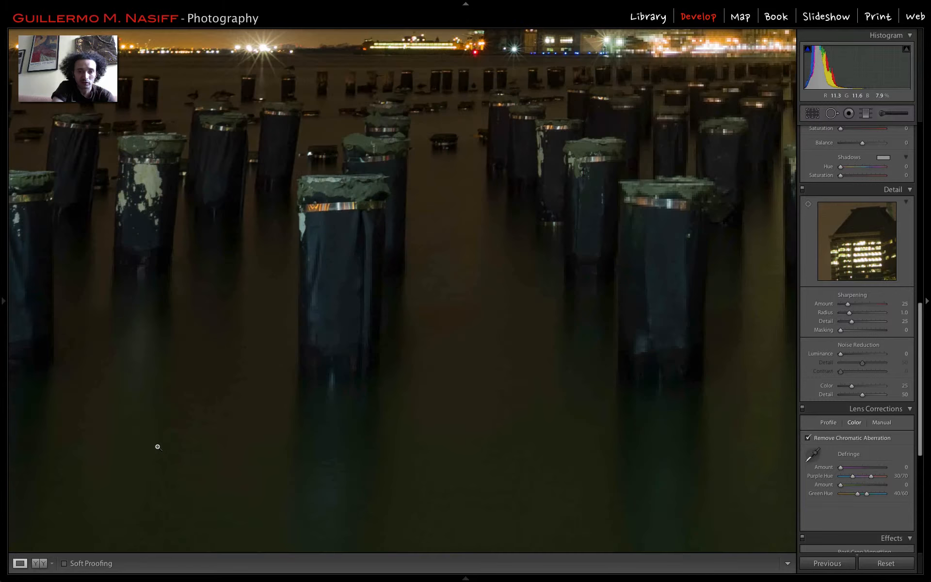
{"action": "left_click", "coordinate": [158, 447]}
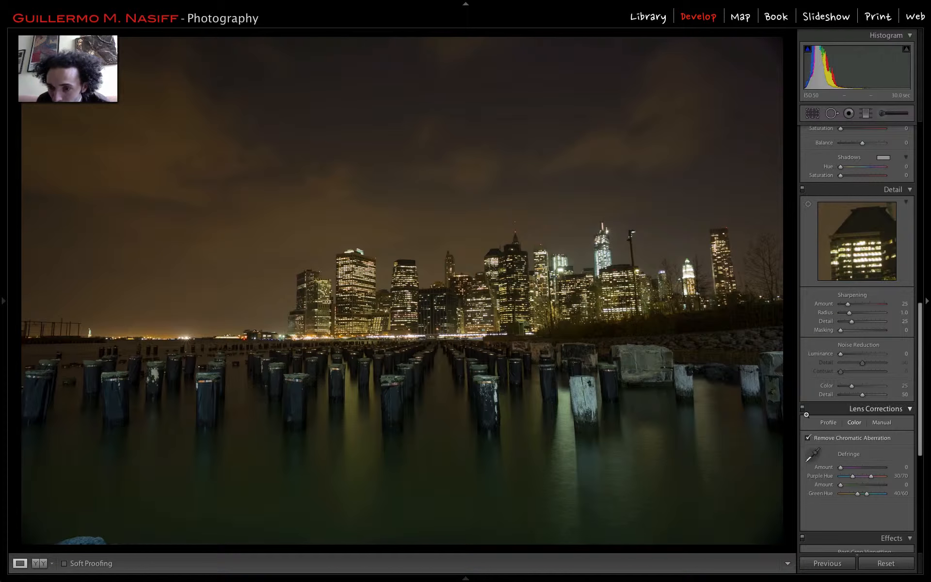
{"action": "left_click", "coordinate": [910, 409]}
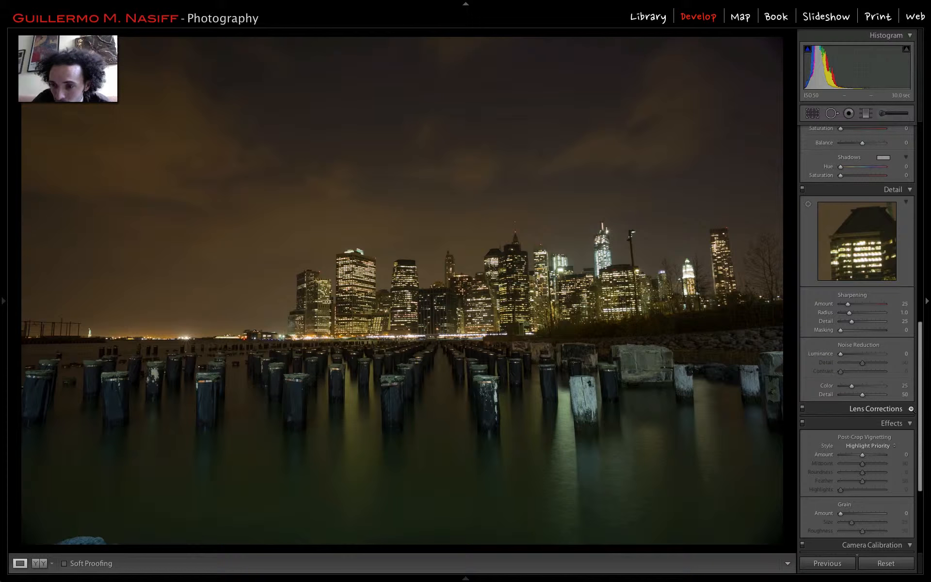
Step: Set the sharpening amount to 87 and the radius to 0.8
{"action": "scroll", "coordinate": [886, 474], "scroll_direction": "up", "scroll_amount": 1}
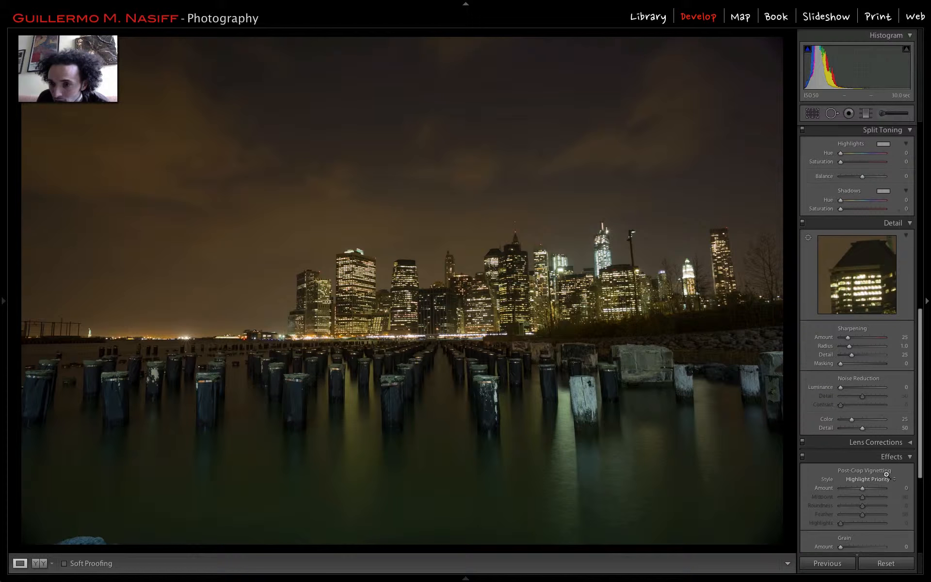
{"action": "scroll", "coordinate": [886, 474], "scroll_direction": "up", "scroll_amount": 1}
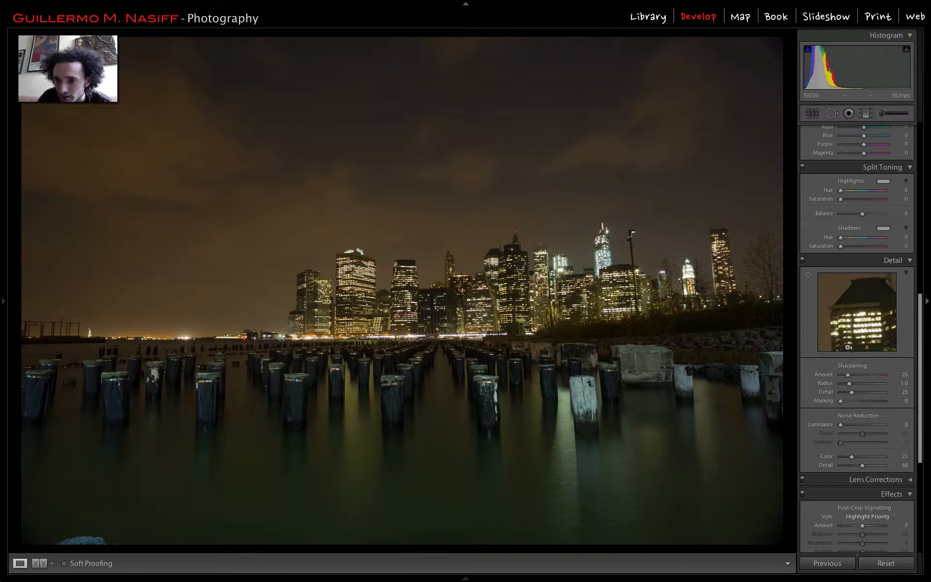
{"action": "left_click_drag", "start_coordinate": [849, 376], "coordinate": [867, 376]}
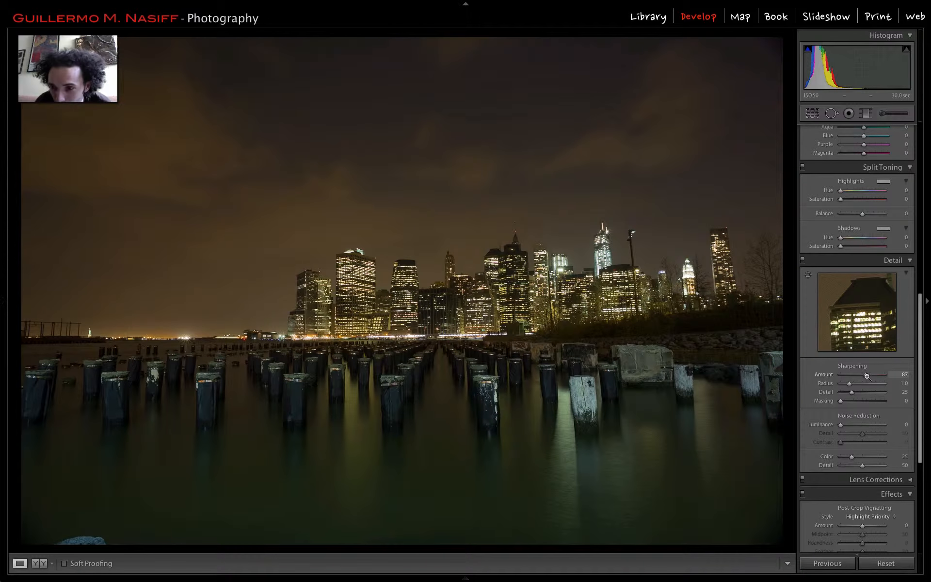
{"action": "left_click_drag", "start_coordinate": [850, 383], "coordinate": [888, 384]}
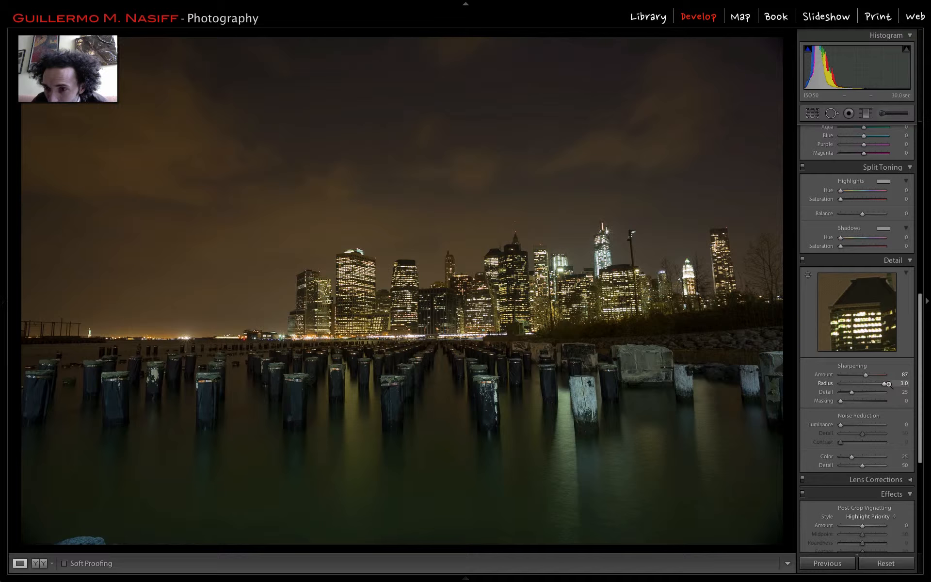
{"action": "left_click_drag", "start_coordinate": [886, 384], "coordinate": [846, 384]}
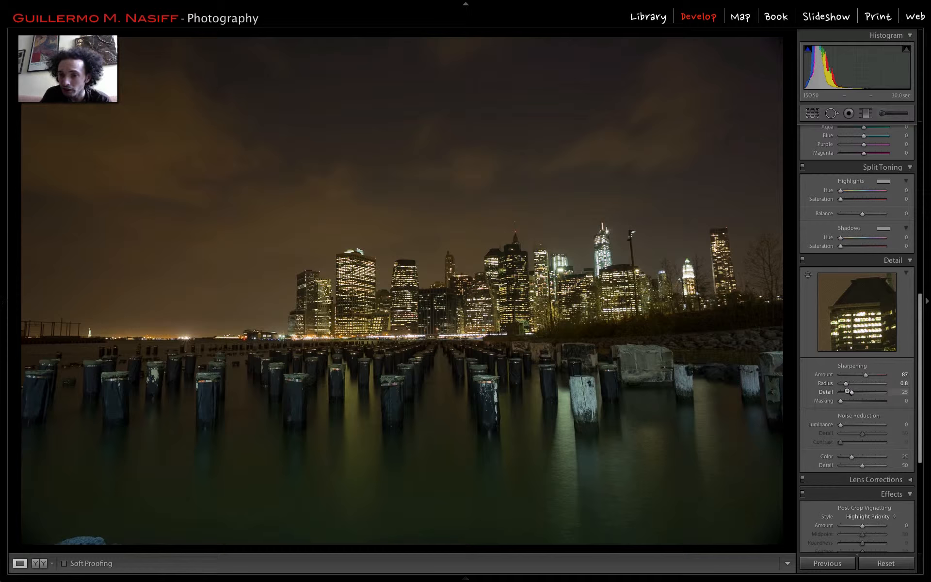
Step: Set the sharpening detail to 9 and masking to 85, and compare the photo with the Detail adjustments off and on
{"action": "left_click_drag", "start_coordinate": [851, 393], "coordinate": [896, 396]}
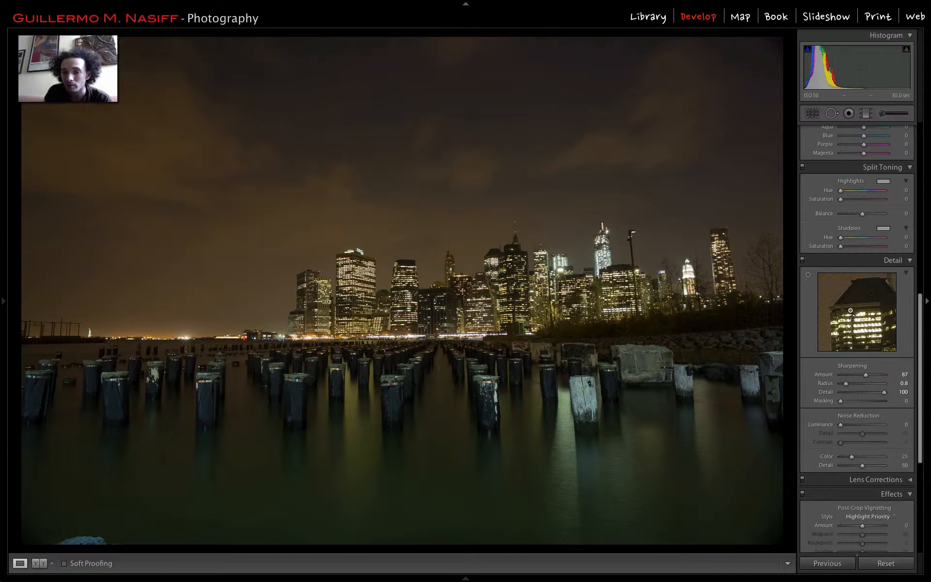
{"action": "mouse_move", "coordinate": [883, 394]}
{"action": "left_mouse_down"}
{"action": "mouse_move", "coordinate": [842, 395]}
{"action": "mouse_move", "coordinate": [878, 402]}
{"action": "left_mouse_up"}
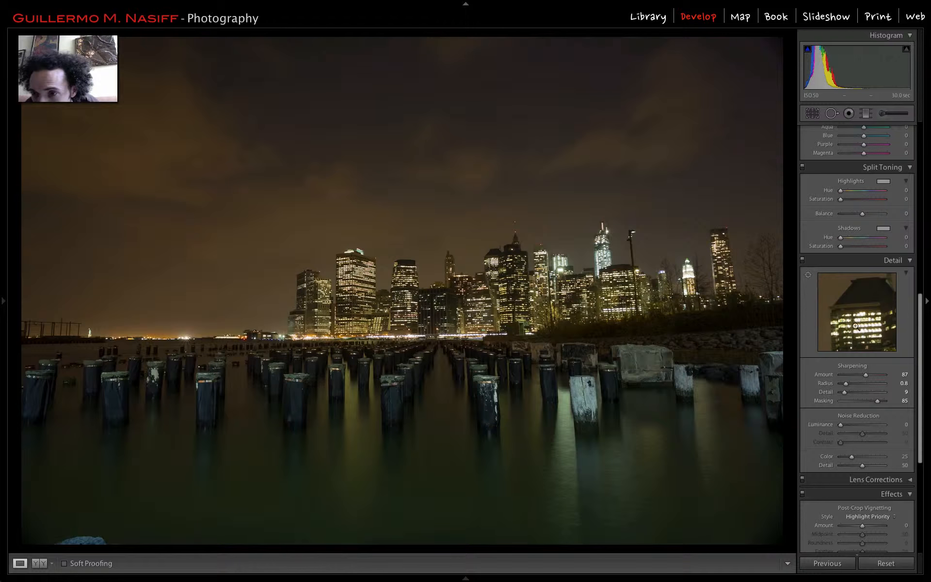
{"action": "left_click", "coordinate": [801, 261]}
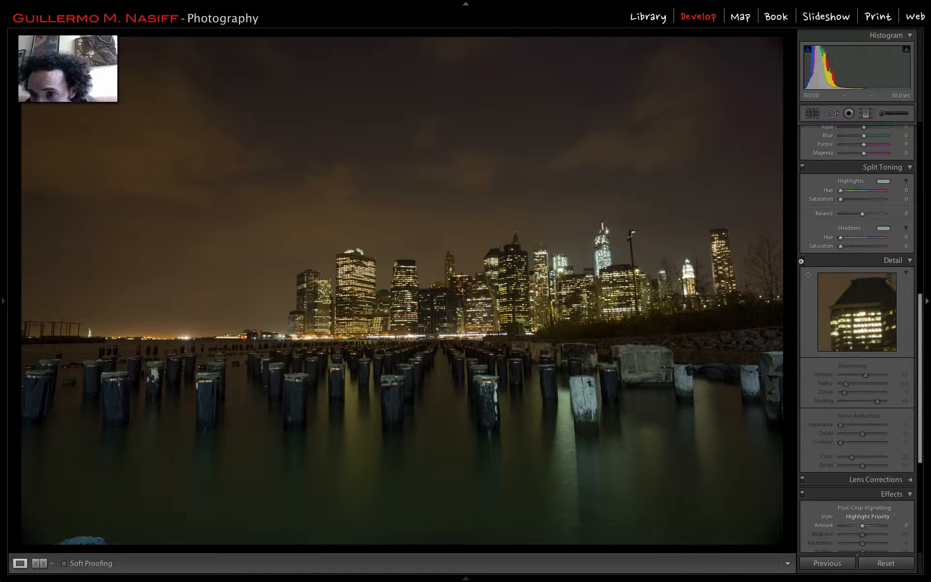
{"action": "left_click", "coordinate": [801, 260]}
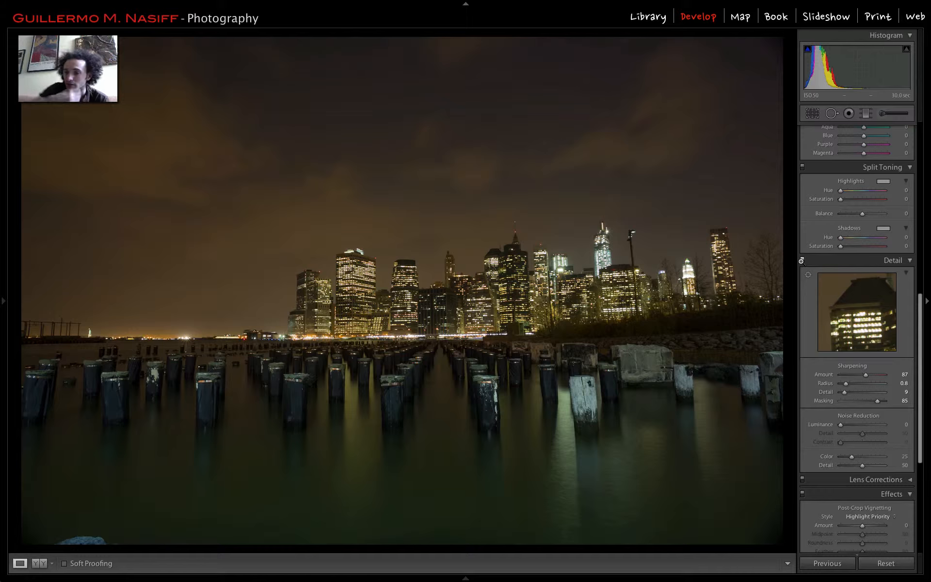
Step: Collapse the Detail section of the develop settings
{"action": "scroll", "coordinate": [872, 441], "scroll_direction": "down", "scroll_amount": 1}
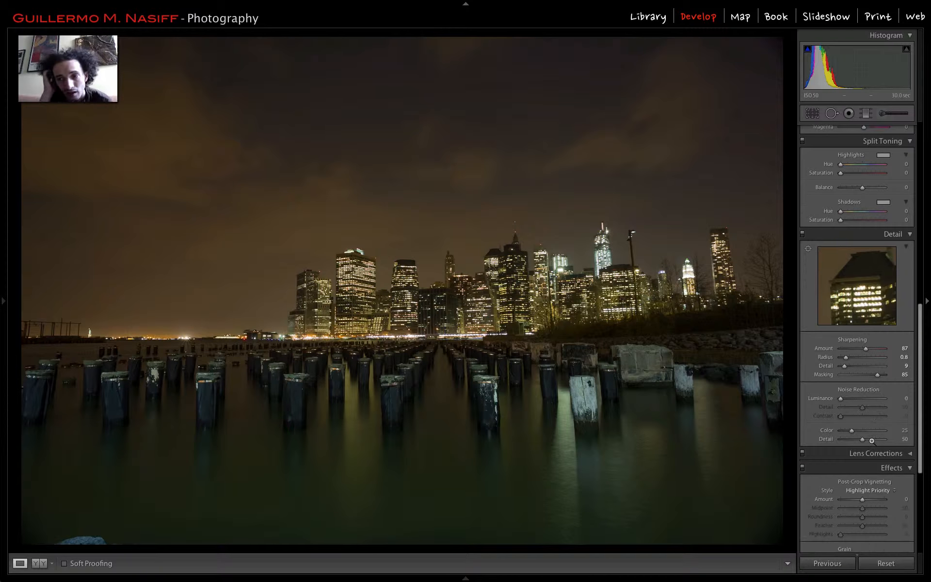
{"action": "scroll", "coordinate": [872, 441], "scroll_direction": "down", "scroll_amount": 3}
{"action": "scroll", "coordinate": [872, 440], "scroll_direction": "up", "scroll_amount": 5}
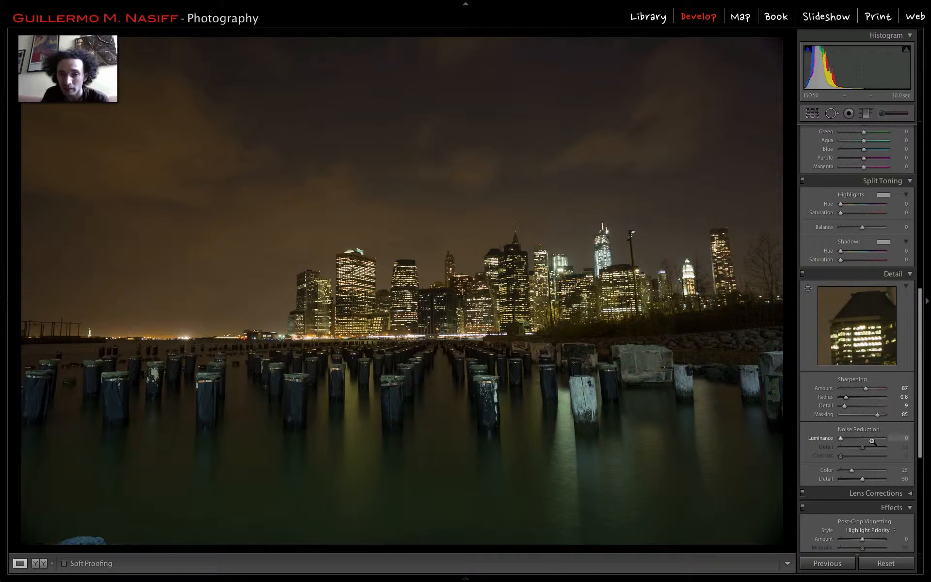
{"action": "scroll", "coordinate": [877, 412], "scroll_direction": "up", "scroll_amount": 5}
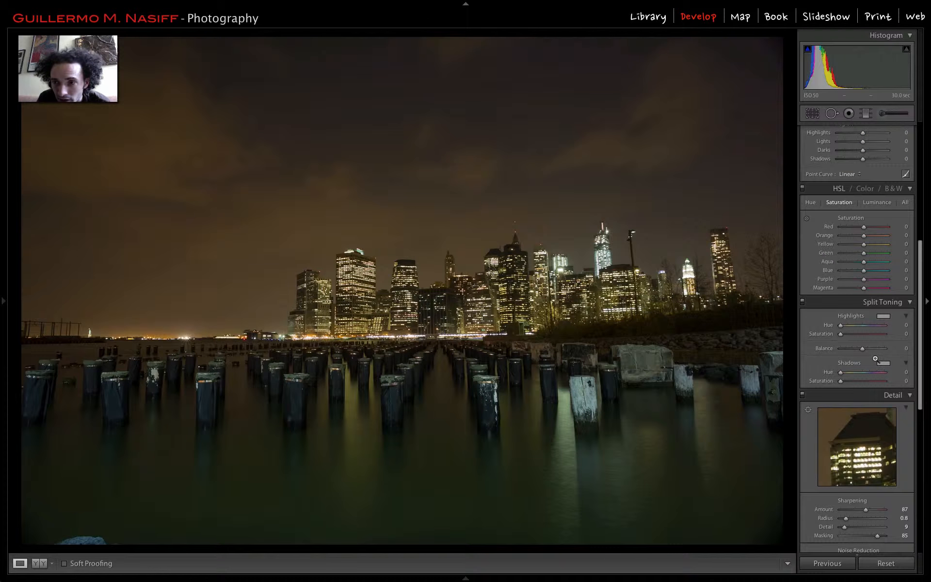
{"action": "scroll", "coordinate": [875, 359], "scroll_direction": "up", "scroll_amount": 1}
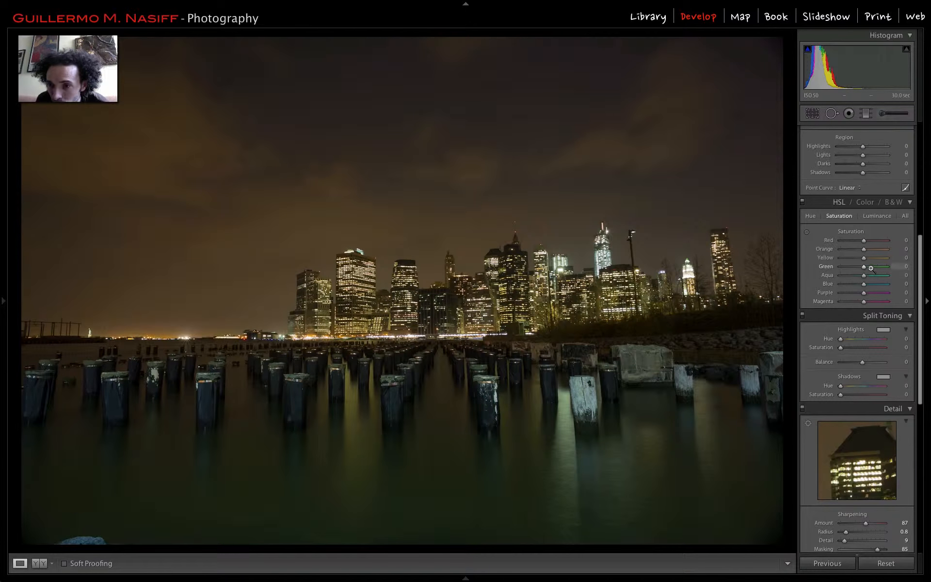
{"action": "left_click", "coordinate": [910, 409]}
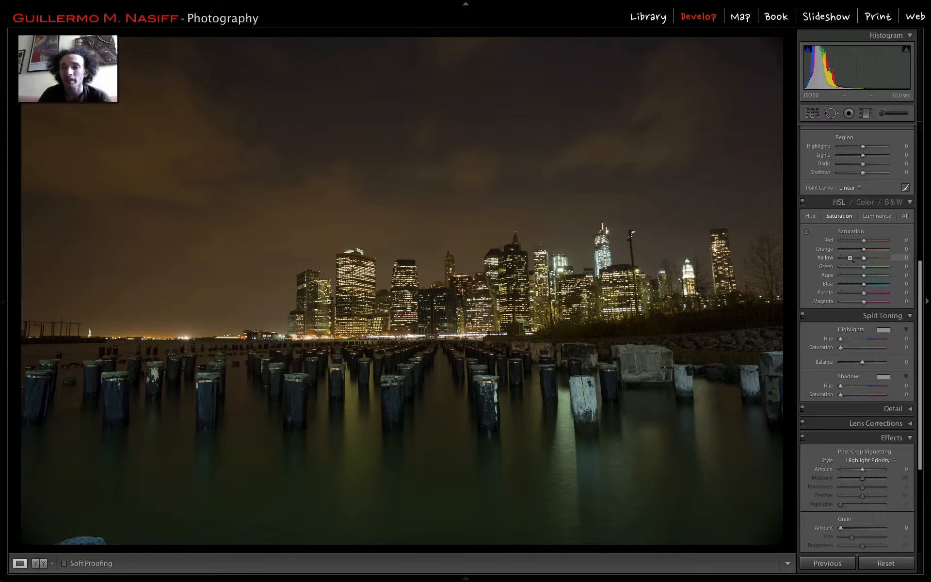
{"action": "scroll", "coordinate": [850, 258], "scroll_direction": "up", "scroll_amount": 5}
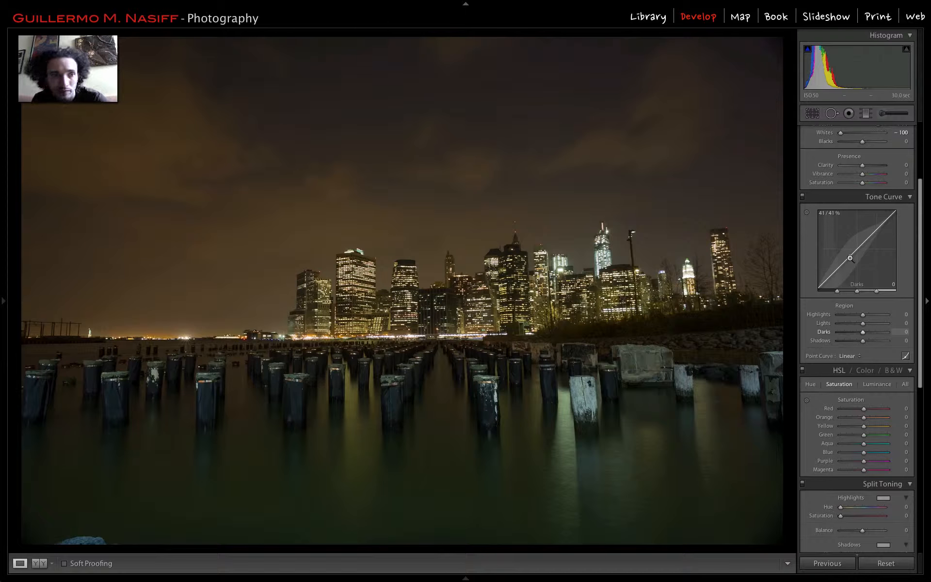
Step: Activate the Graduated Filter tool for a new mask on the skyline photo
{"action": "key", "text": "k"}
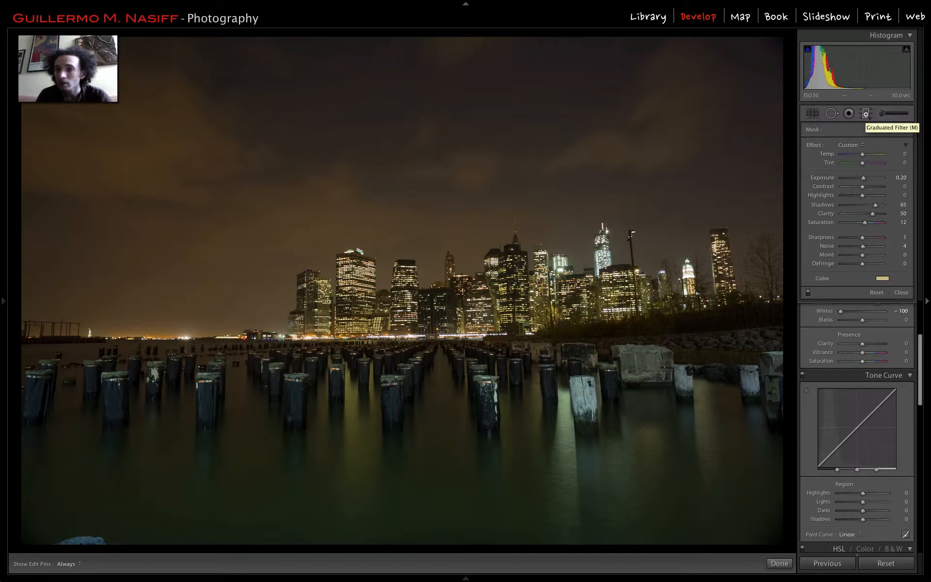
{"action": "left_click", "coordinate": [866, 113]}
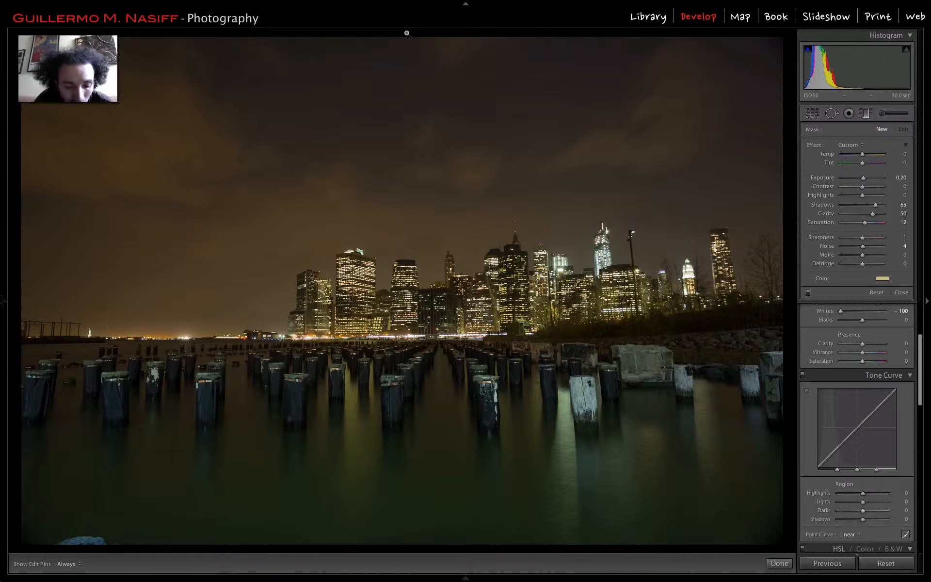
{"action": "left_click_drag", "start_coordinate": [407, 33], "coordinate": [405, 91]}
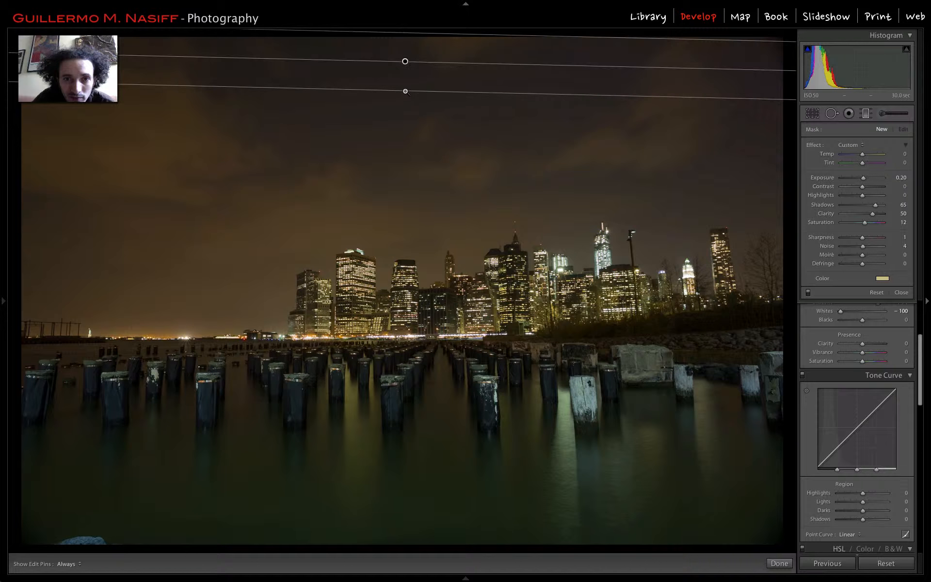
{"action": "key", "text": "alt"}
{"action": "left_click_drag", "start_coordinate": [409, 228], "coordinate": [407, 234]}
{"action": "left_click", "coordinate": [406, 32]}
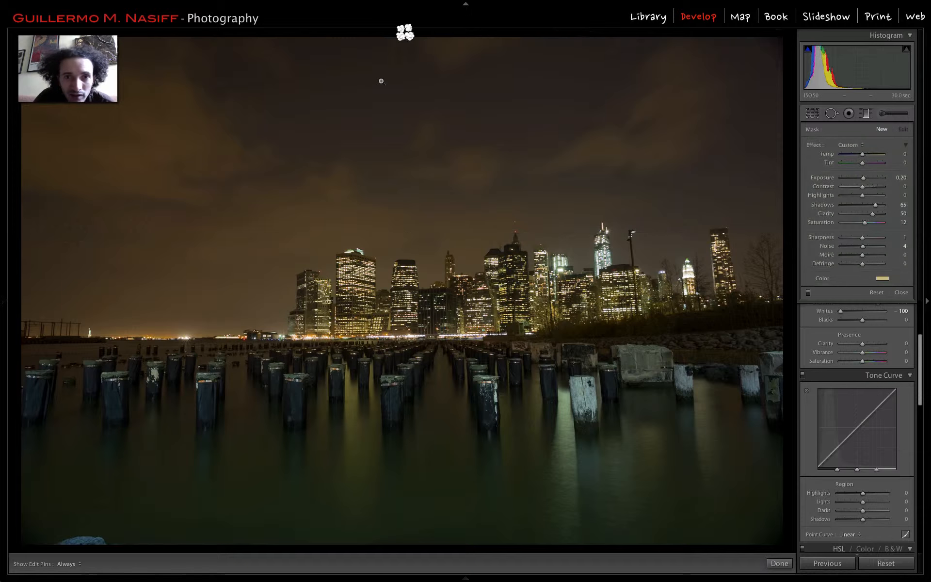
Step: Draw a level graduated filter over the sky and place its centre line along the horizon
{"action": "left_click_drag", "start_coordinate": [384, 100], "coordinate": [386, 228]}
{"action": "left_click_drag", "start_coordinate": [392, 302], "coordinate": [390, 580]}
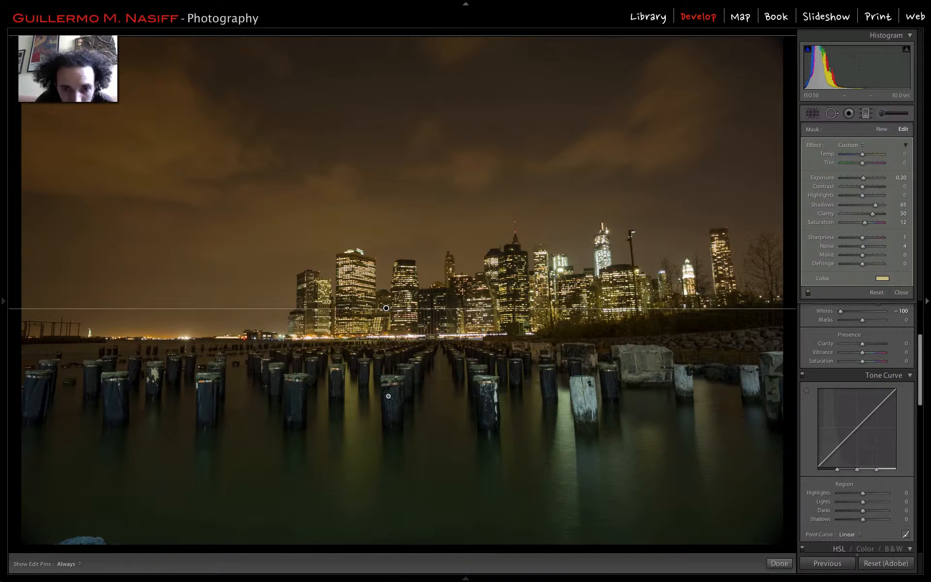
{"action": "left_click_drag", "start_coordinate": [386, 308], "coordinate": [388, 338]}
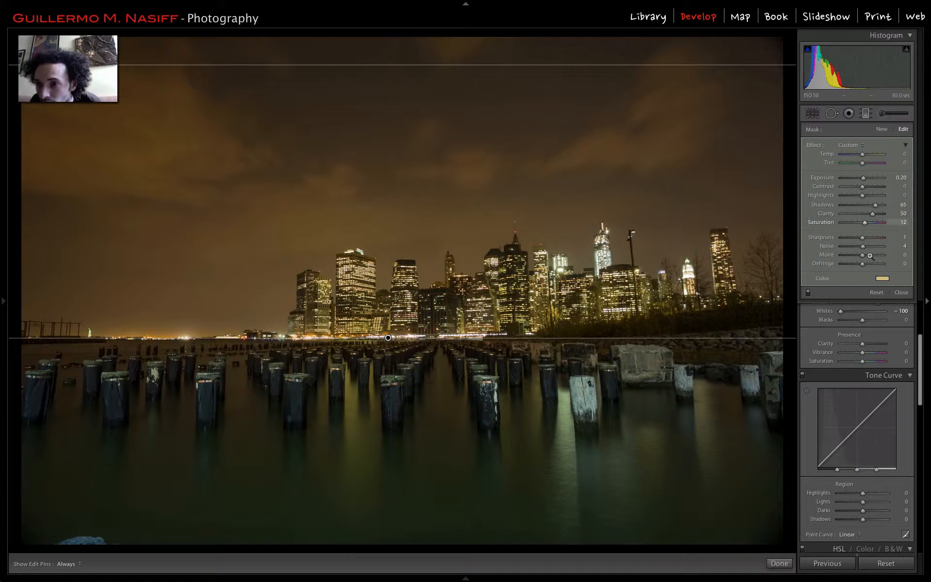
Step: Reset the sky filter's exposure, shadows, clarity, saturation and sharpness to 0
{"action": "double_click", "coordinate": [863, 179]}
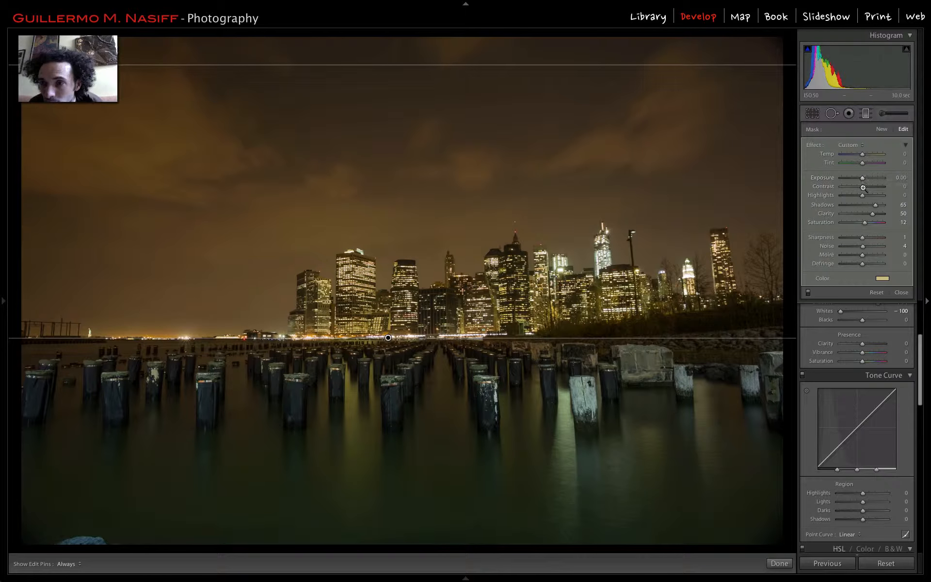
{"action": "double_click", "coordinate": [874, 215]}
{"action": "double_click", "coordinate": [864, 224]}
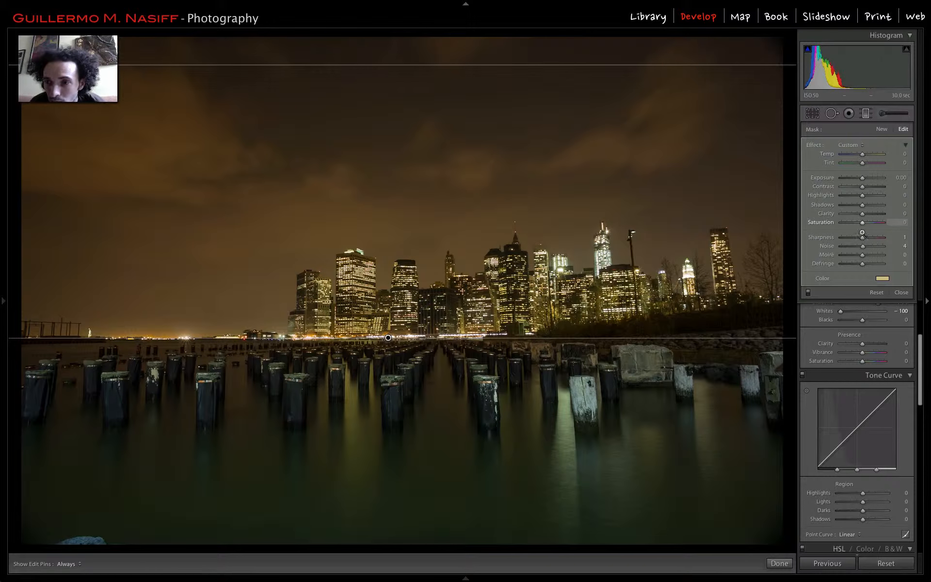
{"action": "double_click", "coordinate": [863, 238]}
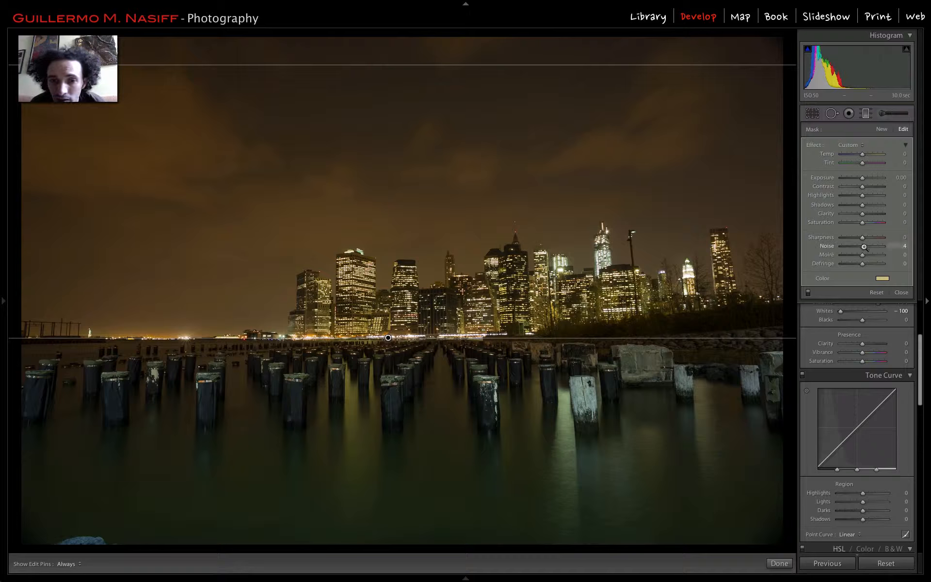
Step: Try orange and purple tints for the sky filter, settling on a soft purple with hue 273 and saturation 39%
{"action": "left_click", "coordinate": [882, 280]}
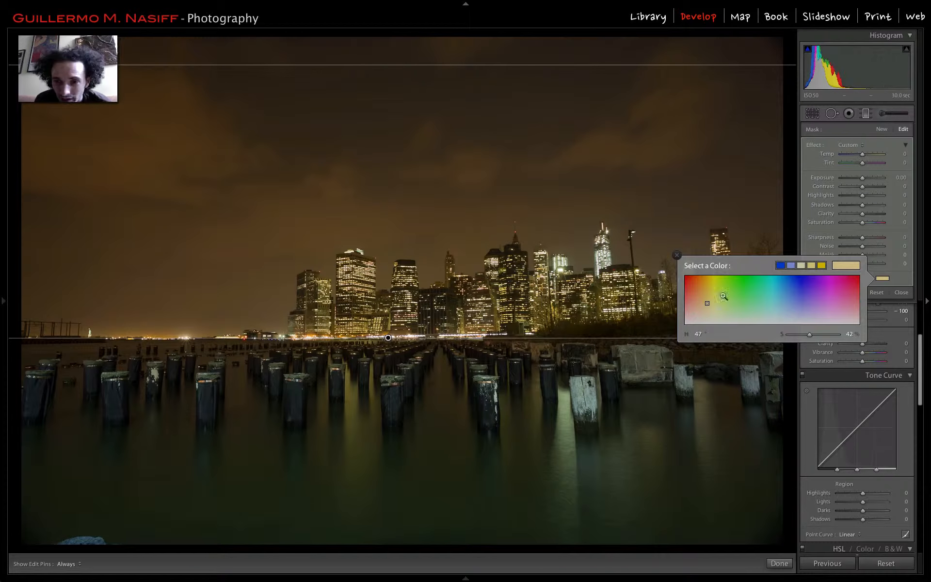
{"action": "left_click", "coordinate": [694, 287]}
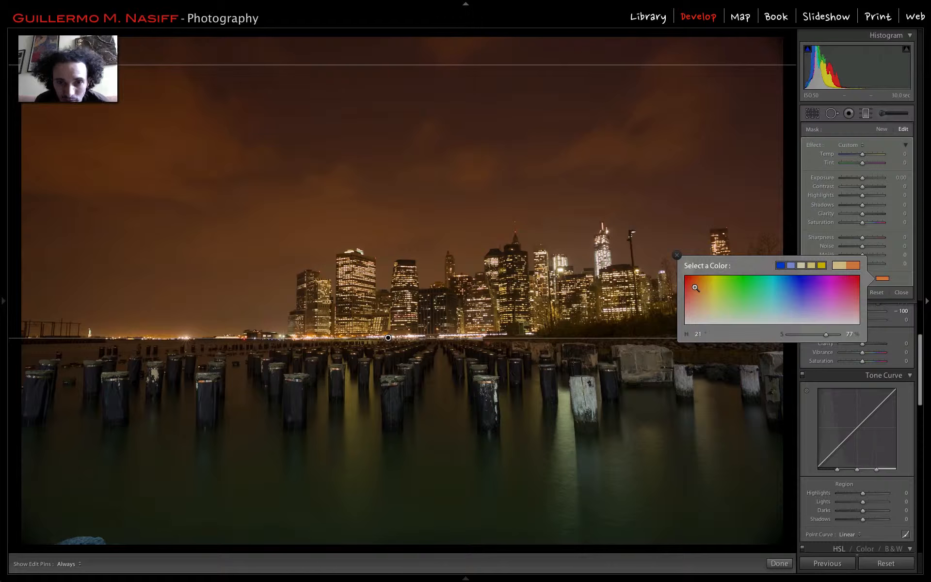
{"action": "left_click", "coordinate": [695, 297]}
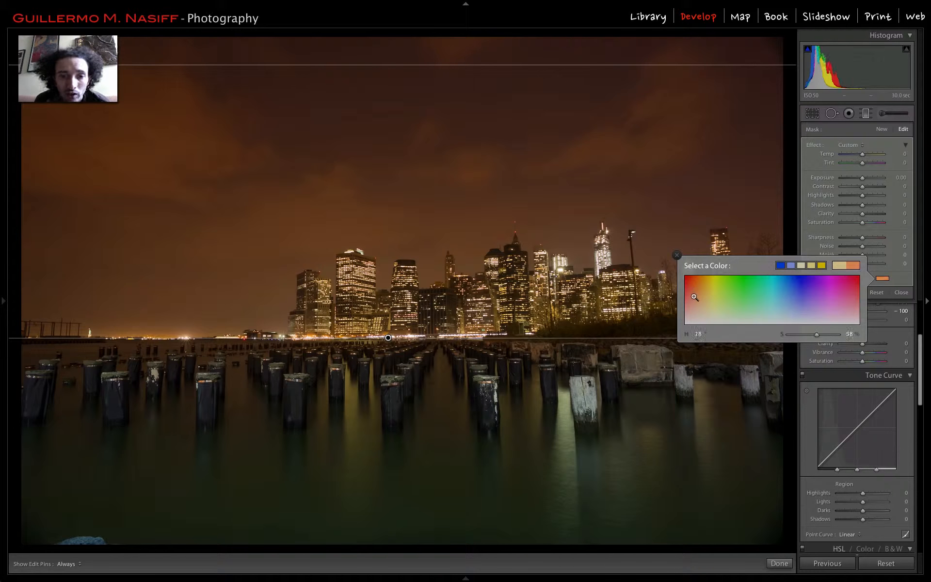
{"action": "left_click", "coordinate": [821, 294]}
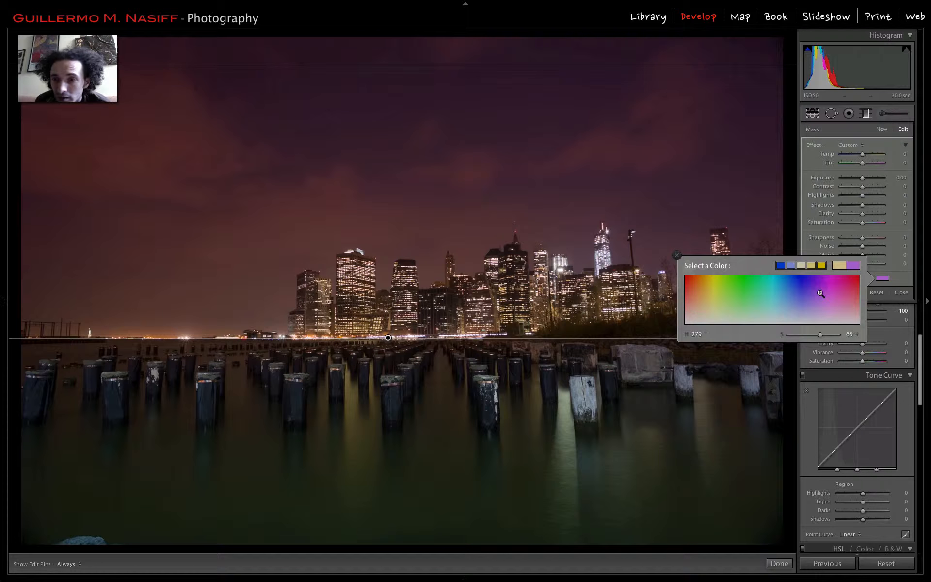
{"action": "left_click", "coordinate": [818, 300]}
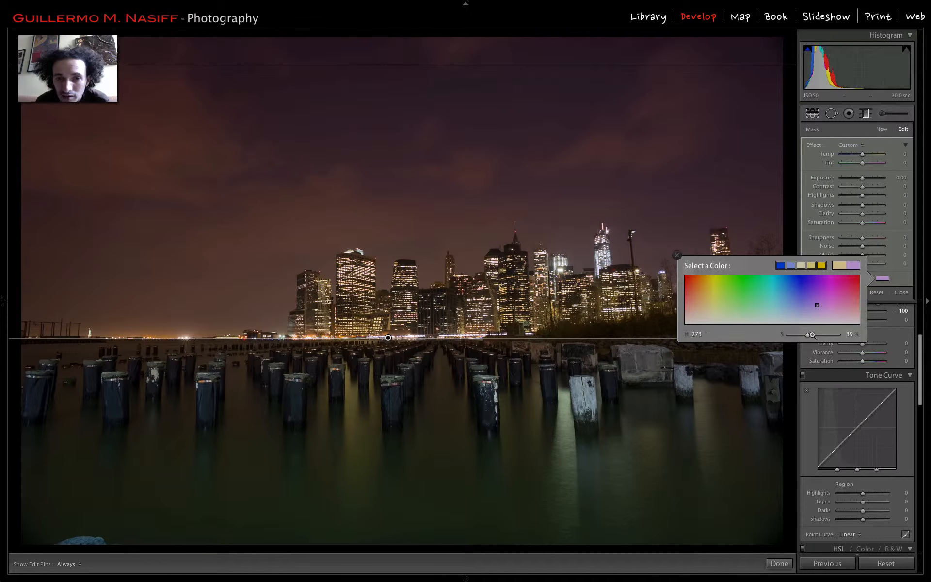
{"action": "left_click", "coordinate": [676, 255]}
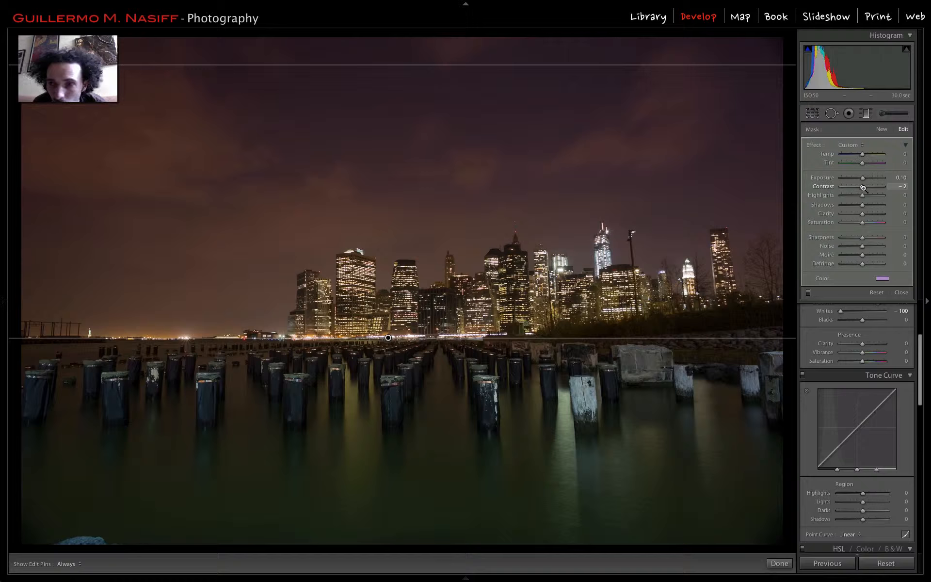
Step: Set the sky filter's exposure to 0.10, contrast to -3, shadows to 18, clarity to 15, saturation to 33, temperature to -40 and tint to 47
{"action": "left_click_drag", "start_coordinate": [863, 188], "coordinate": [862, 188]}
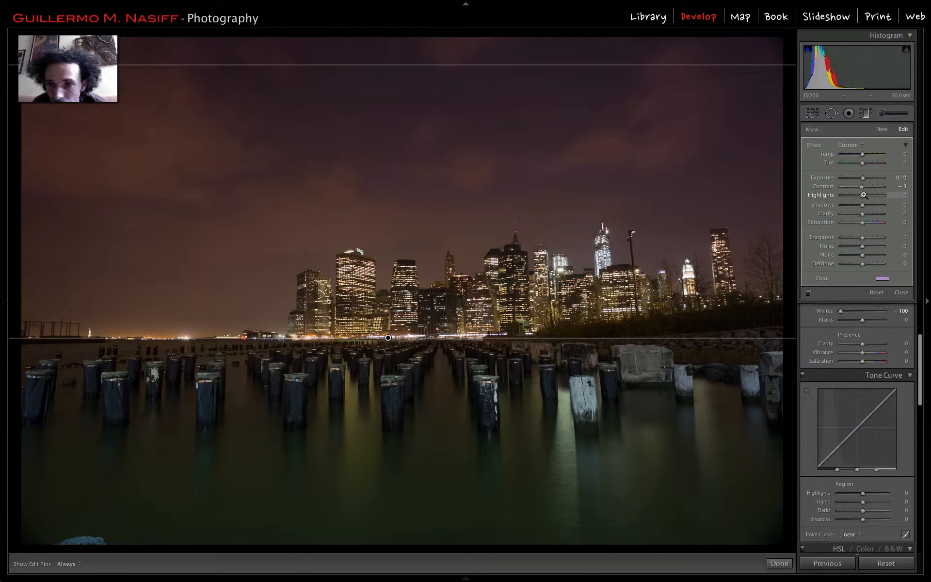
{"action": "left_click_drag", "start_coordinate": [862, 206], "coordinate": [867, 207]}
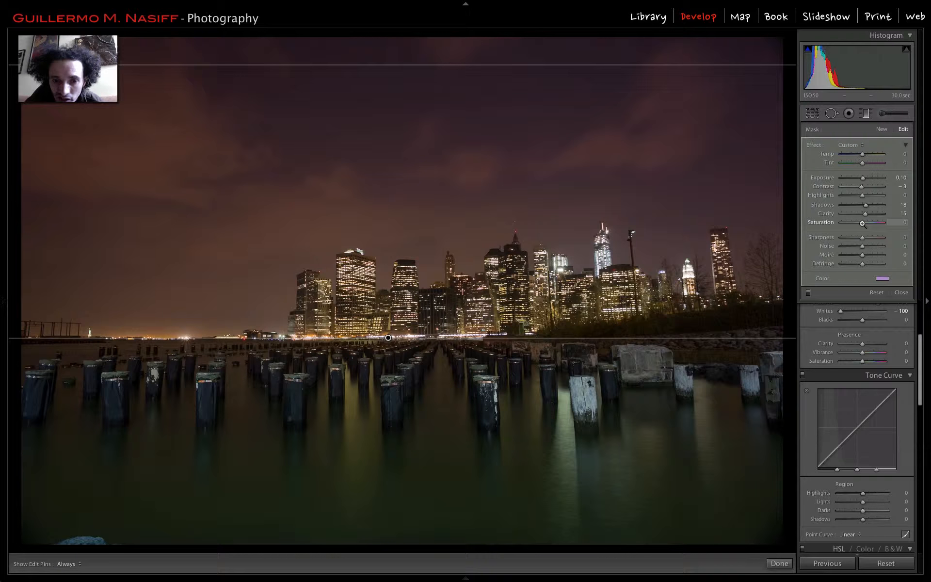
{"action": "left_click_drag", "start_coordinate": [862, 223], "coordinate": [896, 223]}
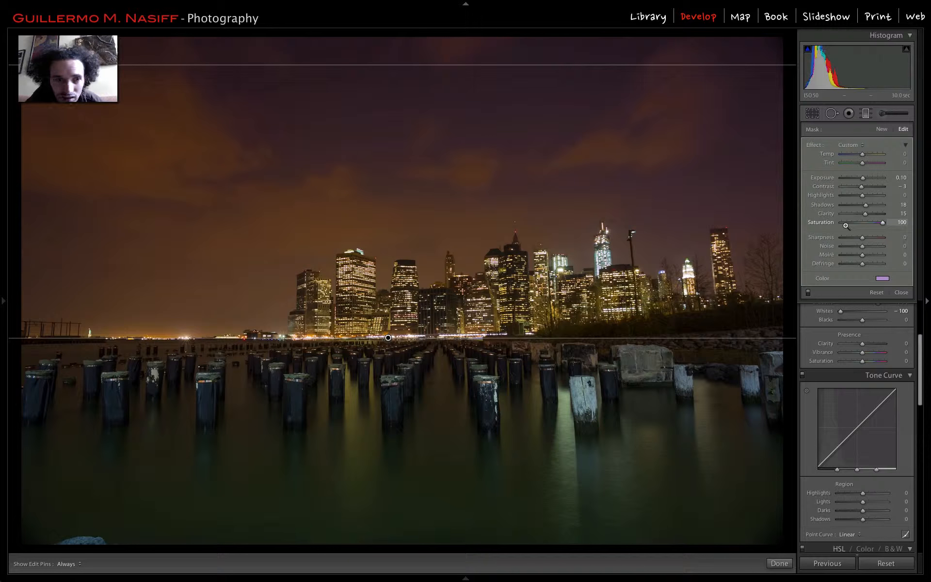
{"action": "left_click", "coordinate": [846, 225]}
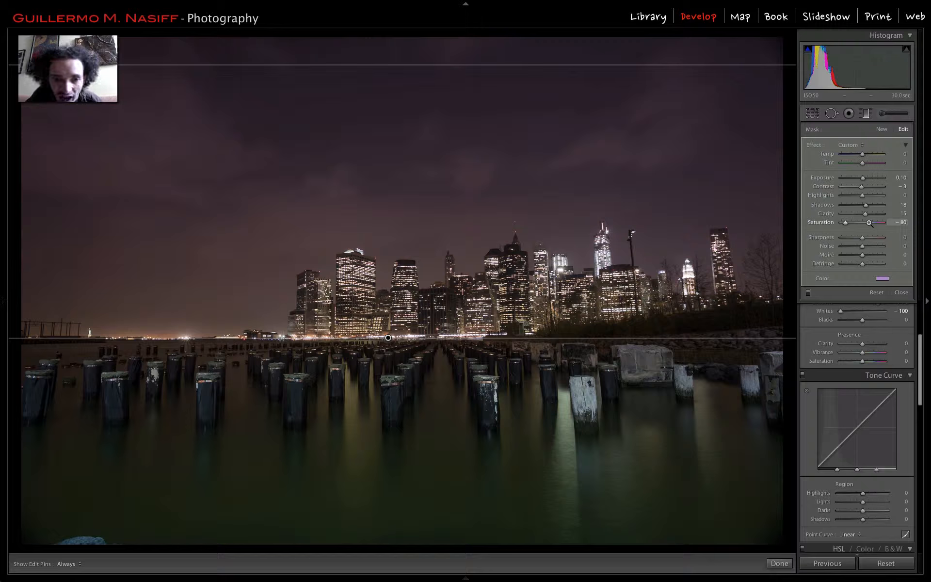
{"action": "left_click", "coordinate": [869, 222]}
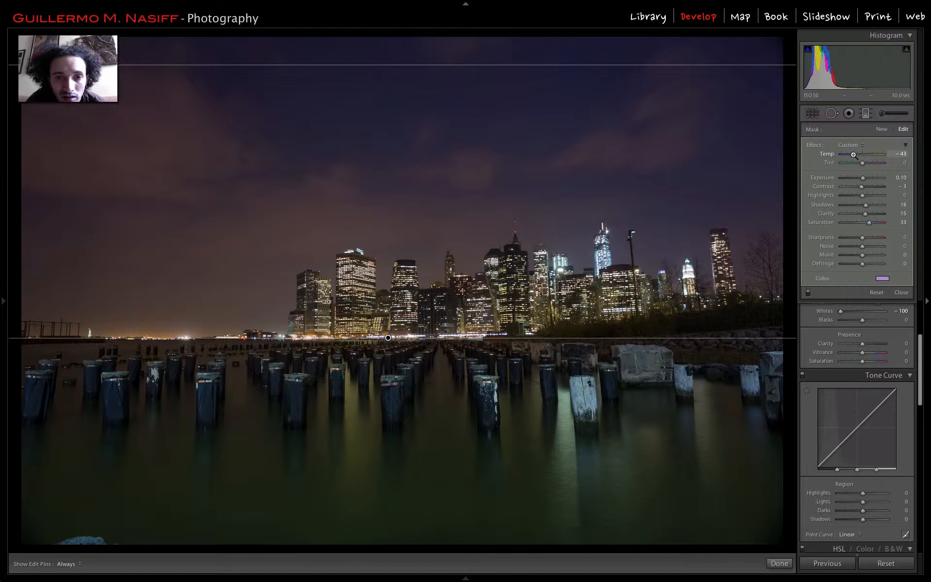
{"action": "left_click_drag", "start_coordinate": [862, 163], "coordinate": [872, 163]}
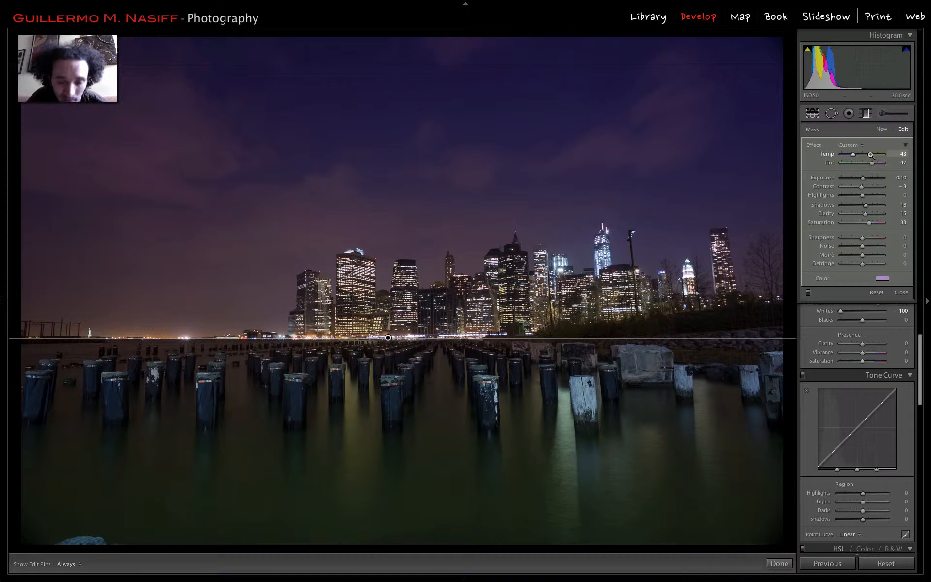
{"action": "left_click", "coordinate": [870, 154]}
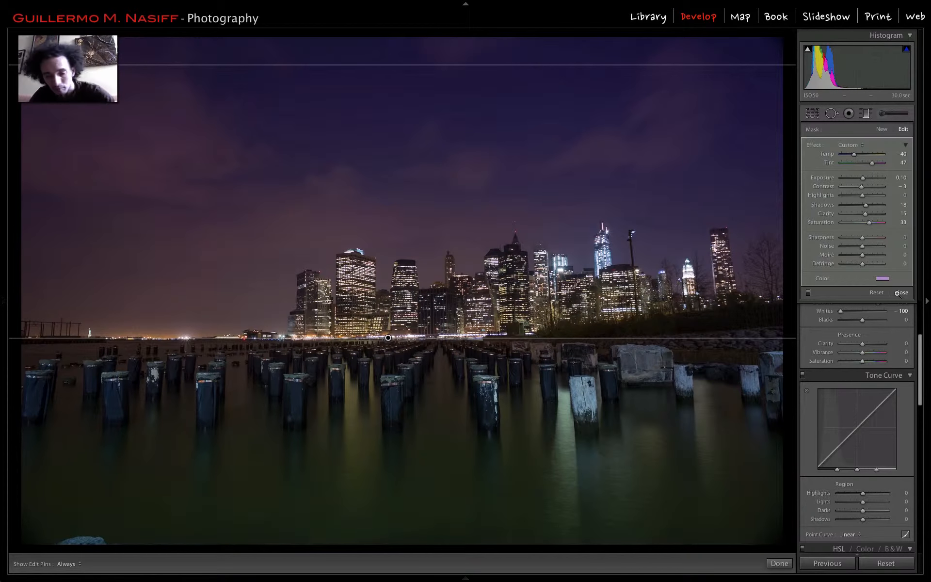
Step: Try adding a second level graduated filter over the water, centred on the horizon
{"action": "left_click", "coordinate": [881, 129]}
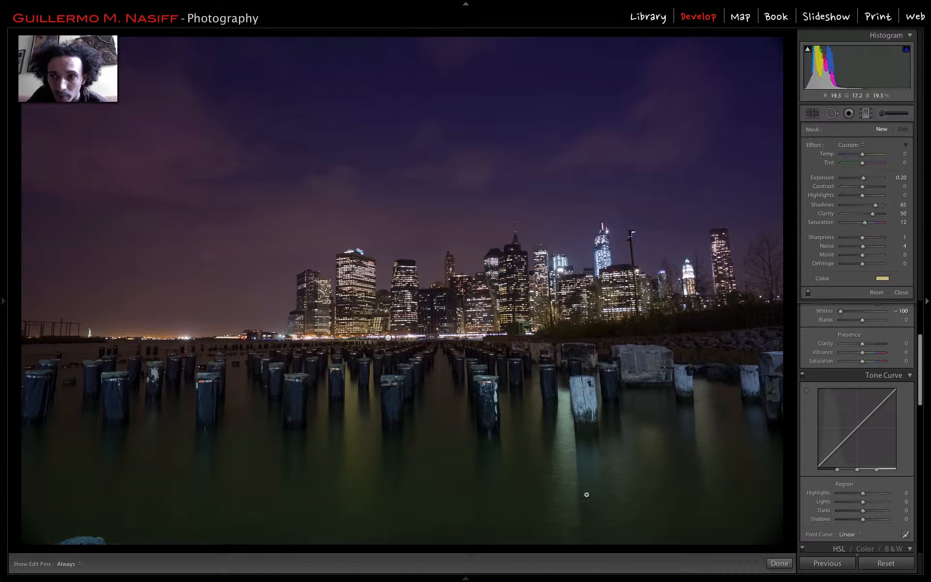
{"action": "mouse_move", "coordinate": [381, 540]}
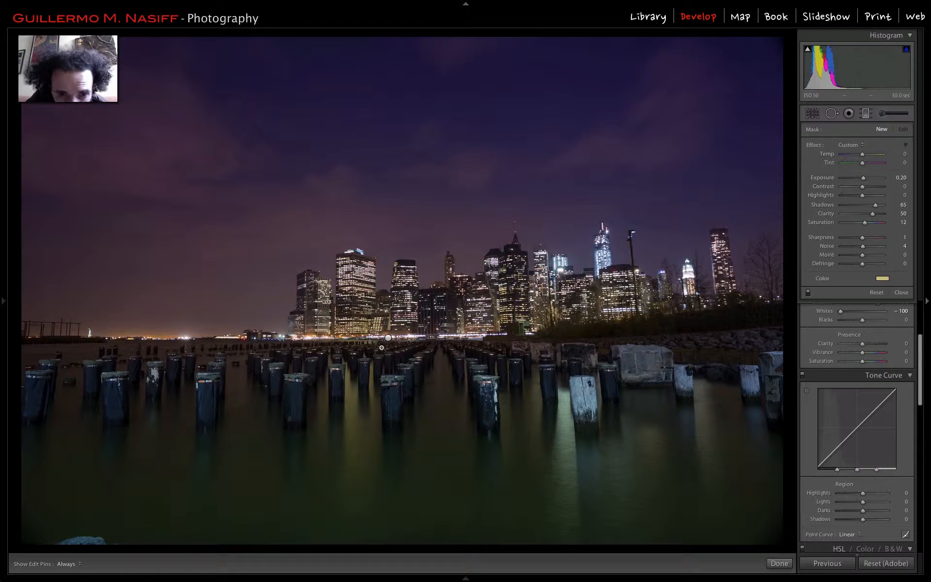
{"action": "left_click_drag", "start_coordinate": [383, 345], "coordinate": [399, 546]}
{"action": "left_click_drag", "start_coordinate": [403, 302], "coordinate": [404, 129]}
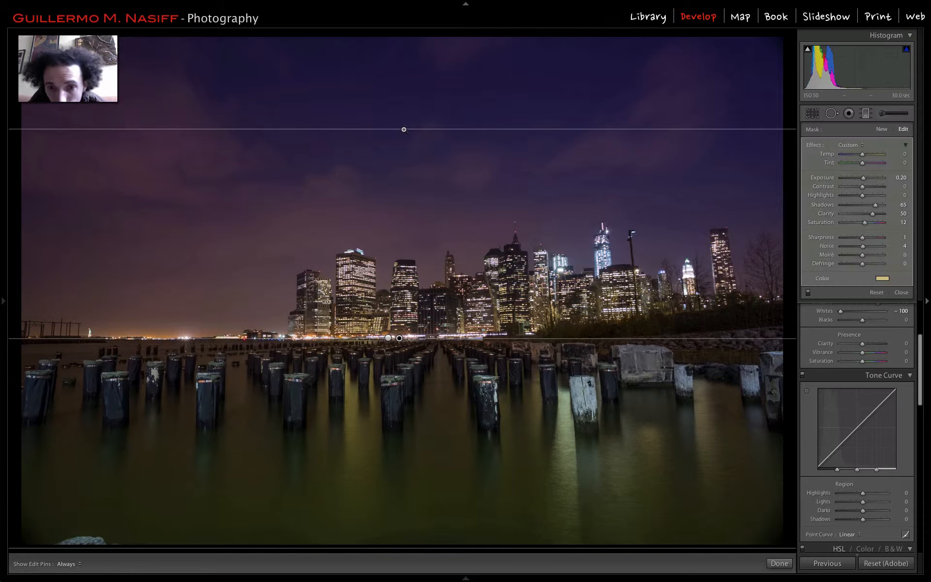
Step: Reset all graduated filters and try drawing a fresh one over the water
{"action": "left_click", "coordinate": [875, 292]}
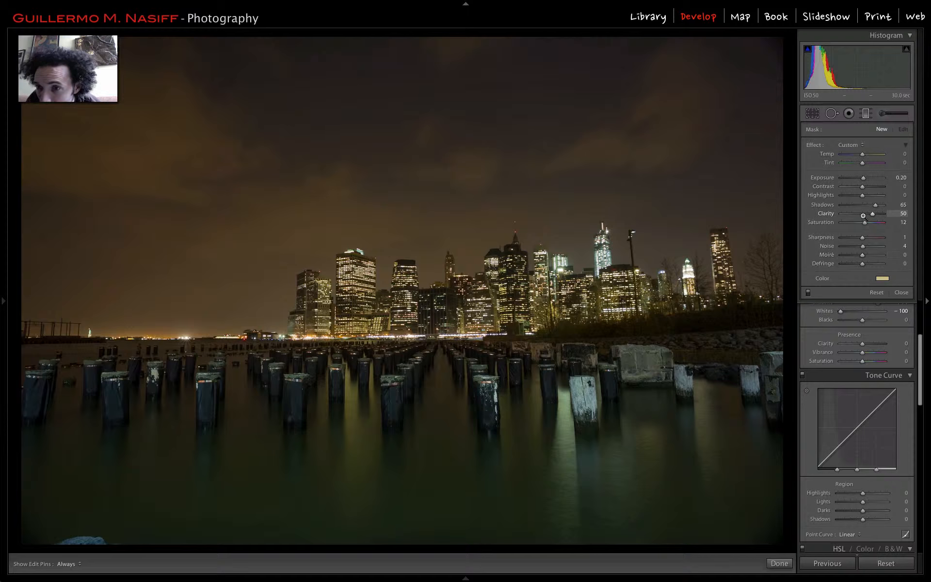
{"action": "left_click", "coordinate": [901, 292]}
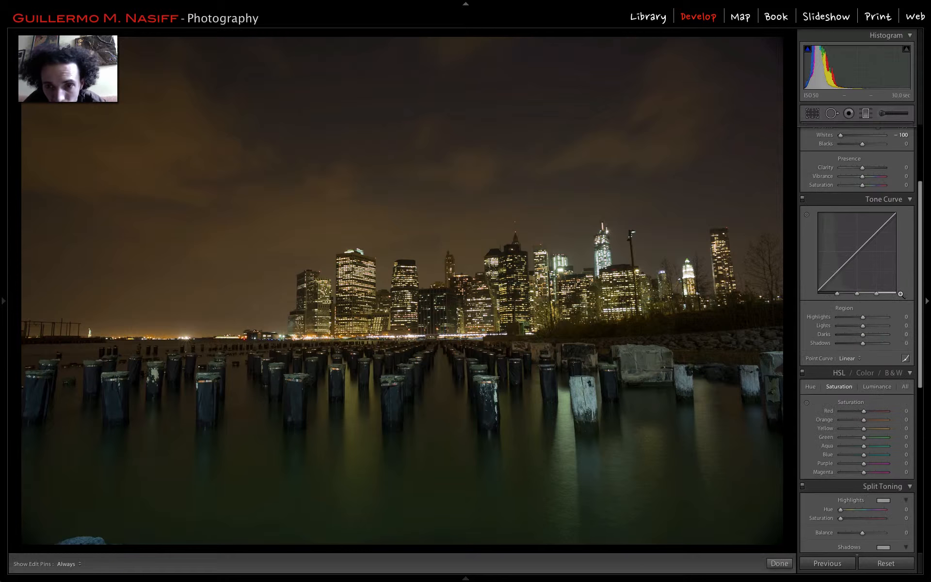
{"action": "key", "text": "m"}
{"action": "left_click_drag", "start_coordinate": [395, 546], "coordinate": [375, 218]}
{"action": "left_click_drag", "start_coordinate": [393, 42], "coordinate": [393, 127]}
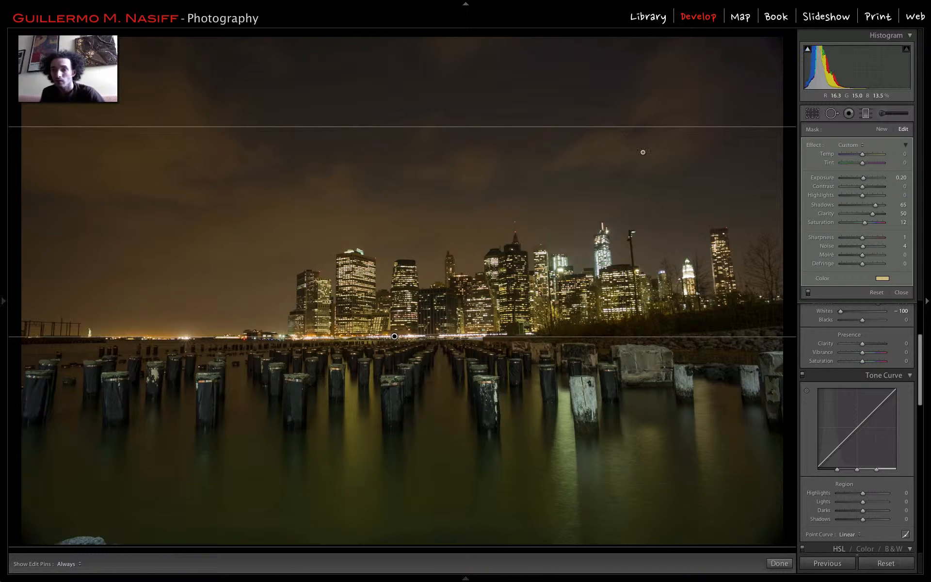
Step: Undo the filters added over the water and the graduated filter reset
{"action": "left_click", "coordinate": [767, 374]}
{"action": "key", "text": "ctrl+z"}
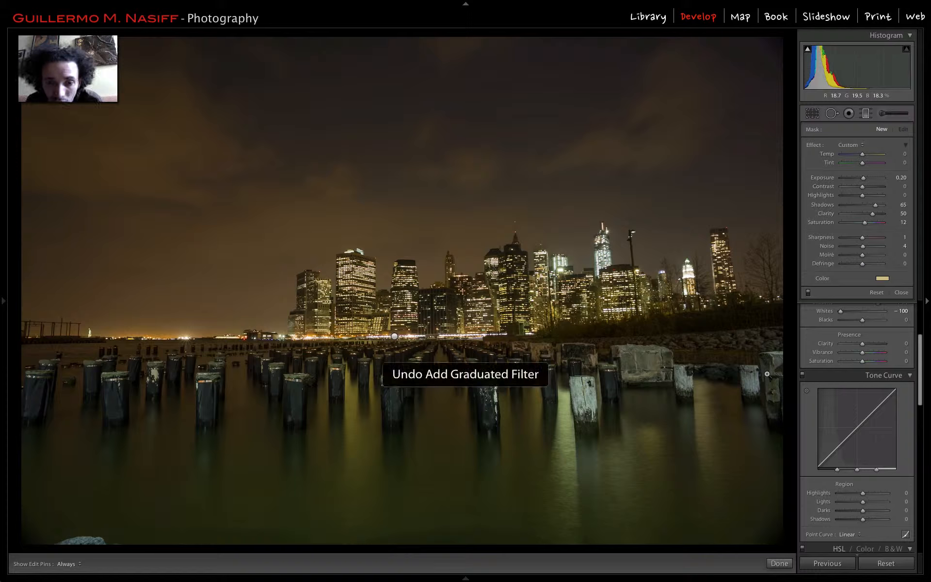
{"action": "key", "text": "ctrl+z"}
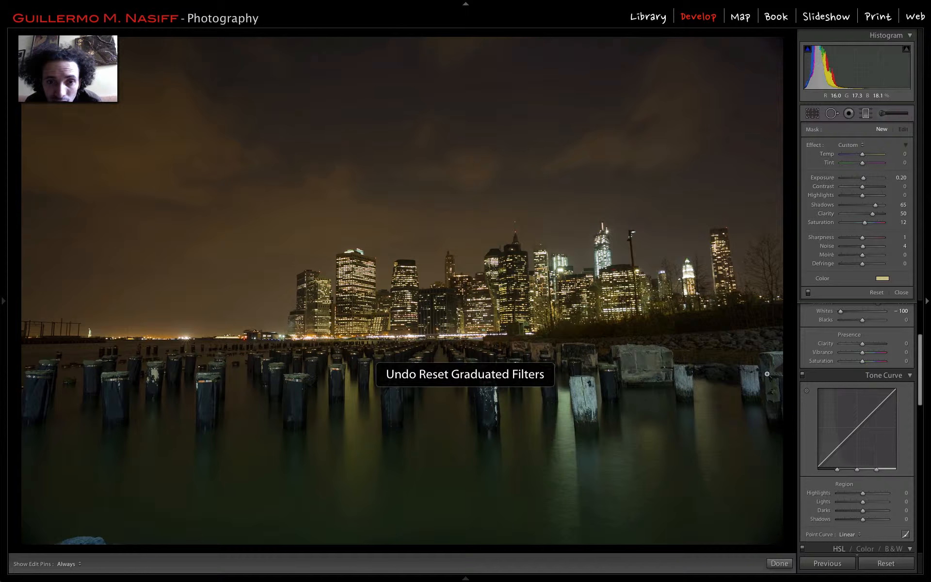
{"action": "key", "text": "ctrl+z"}
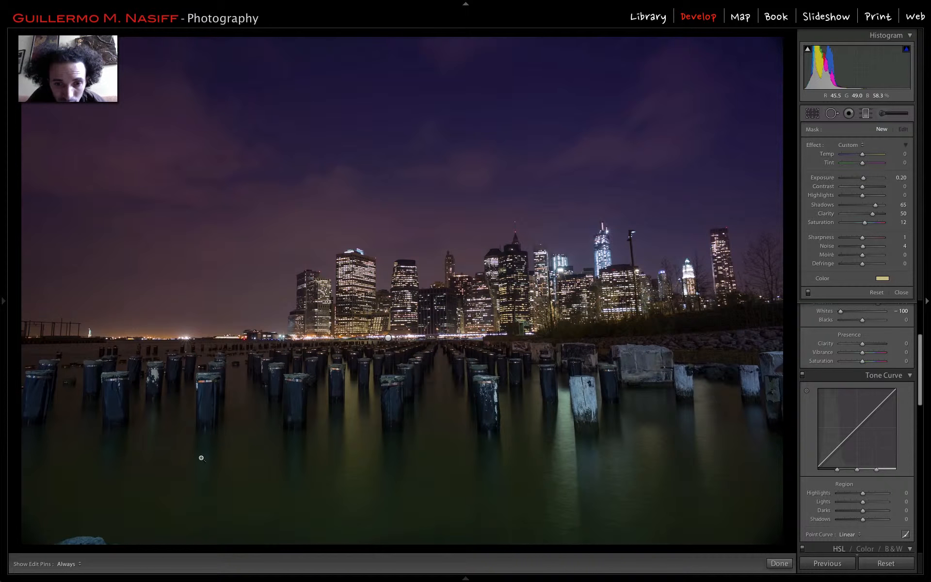
Step: Draw a new level graduated filter over the water, with its centre line just below the horizon
{"action": "key", "text": "m"}
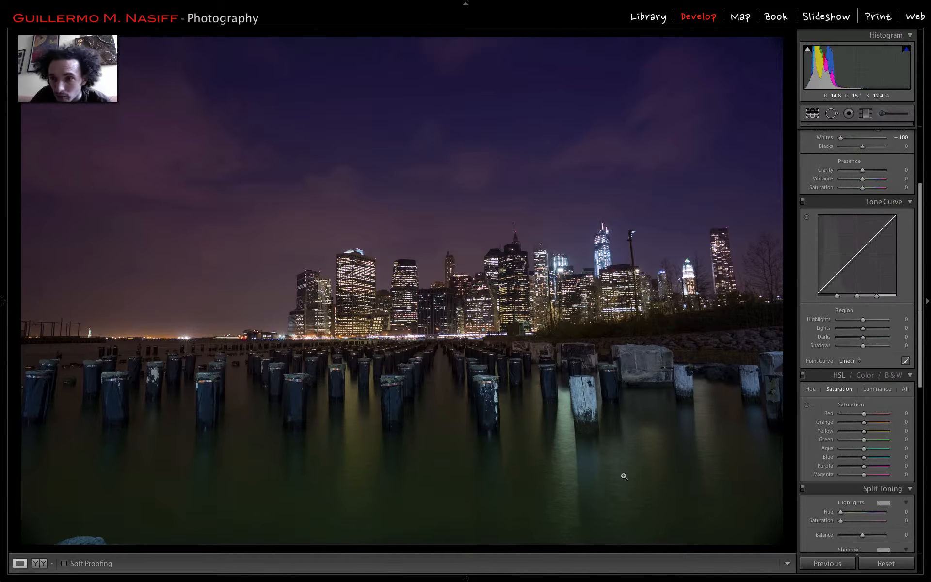
{"action": "key", "text": "m"}
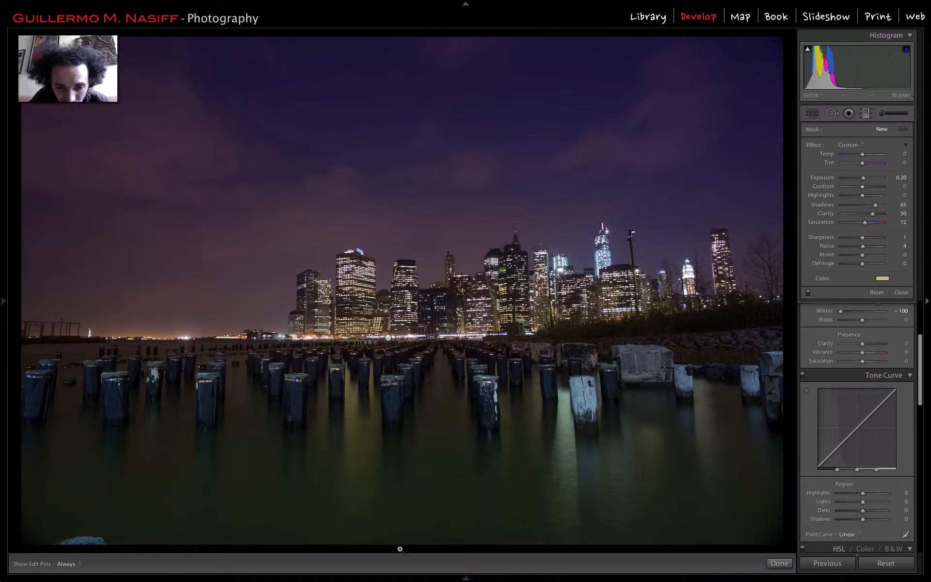
{"action": "key", "text": "alt"}
{"action": "mouse_move", "coordinate": [387, 325]}
{"action": "left_click_drag", "start_coordinate": [388, 326], "coordinate": [385, 154]}
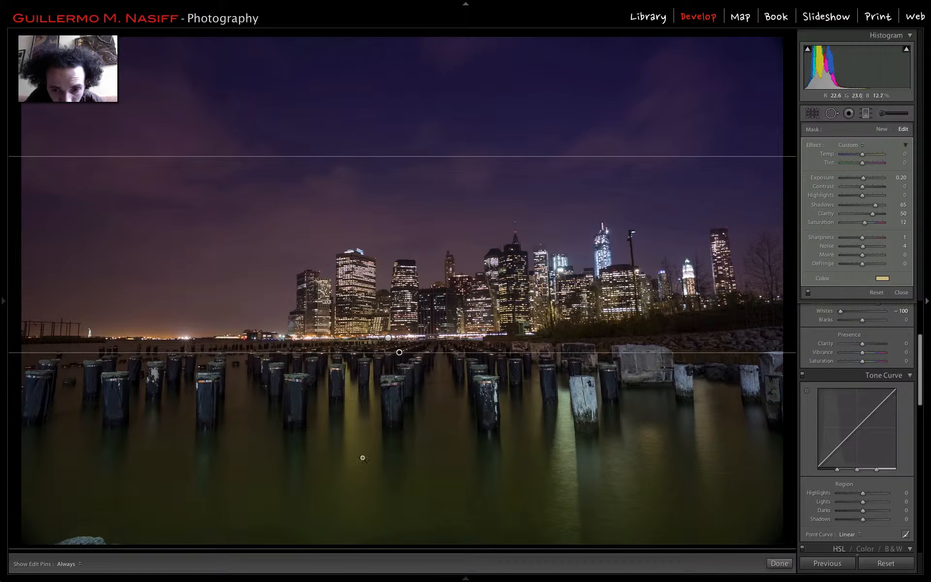
Step: Reset the water filter's clarity and shadows to 0
{"action": "double_click", "coordinate": [874, 214]}
{"action": "double_click", "coordinate": [875, 205]}
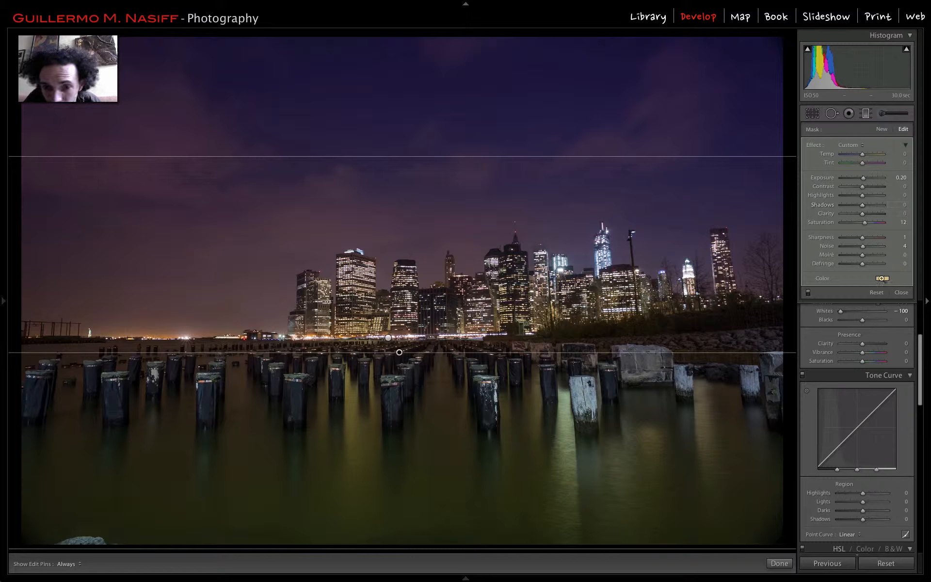
Step: Set the water filter's colour tint to a pale aqua green with hue 165 and saturation 27%
{"action": "left_click", "coordinate": [882, 278]}
{"action": "left_click_drag", "start_coordinate": [792, 296], "coordinate": [799, 284]}
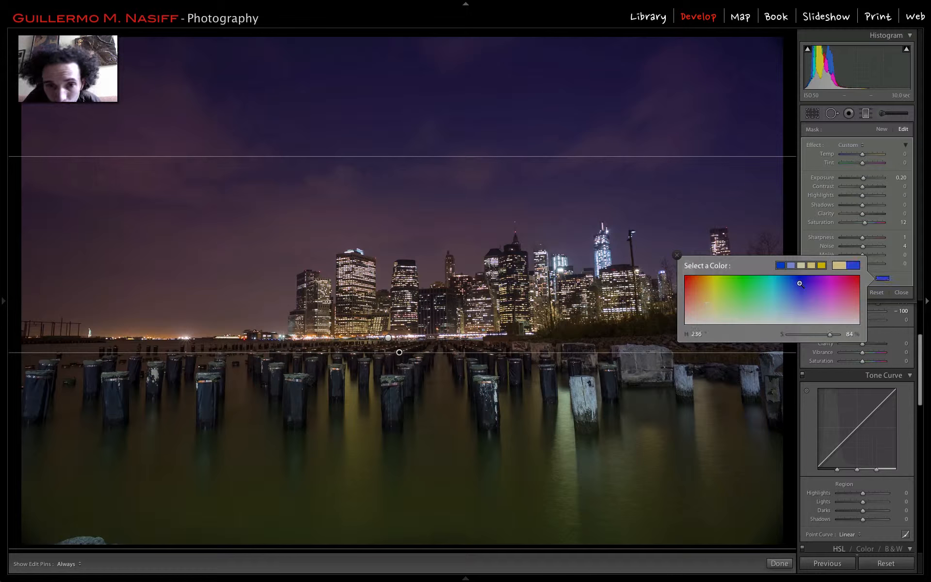
{"action": "left_click", "coordinate": [804, 279]}
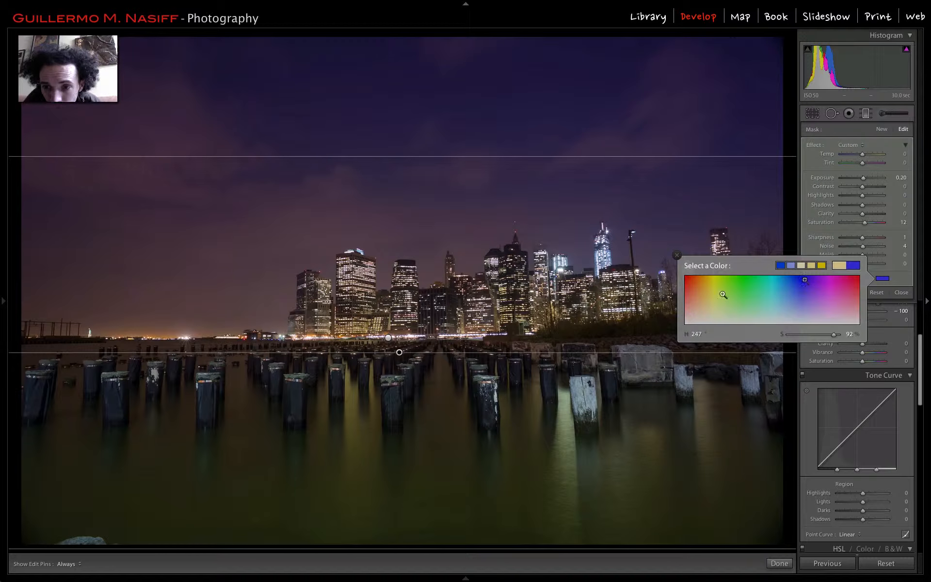
{"action": "left_click", "coordinate": [690, 305]}
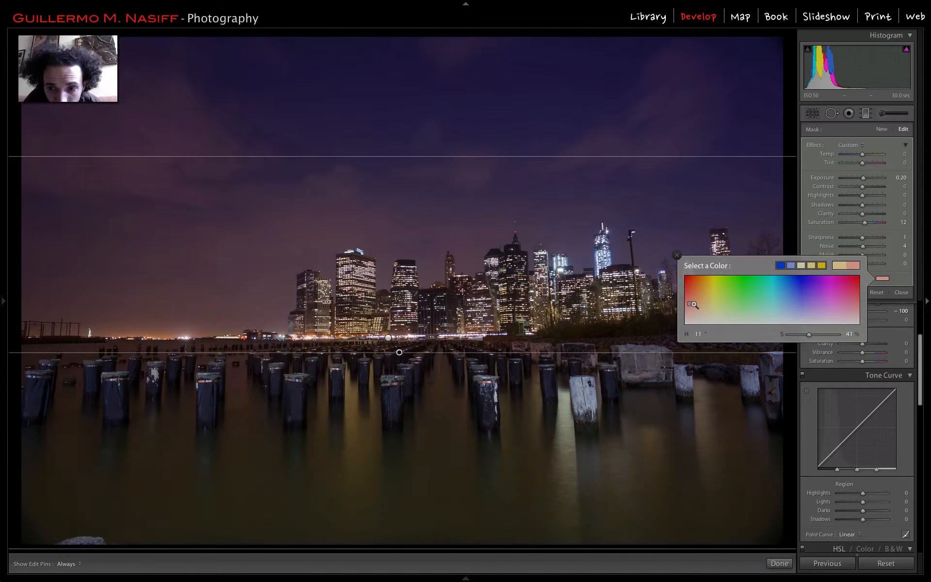
{"action": "left_click", "coordinate": [855, 302]}
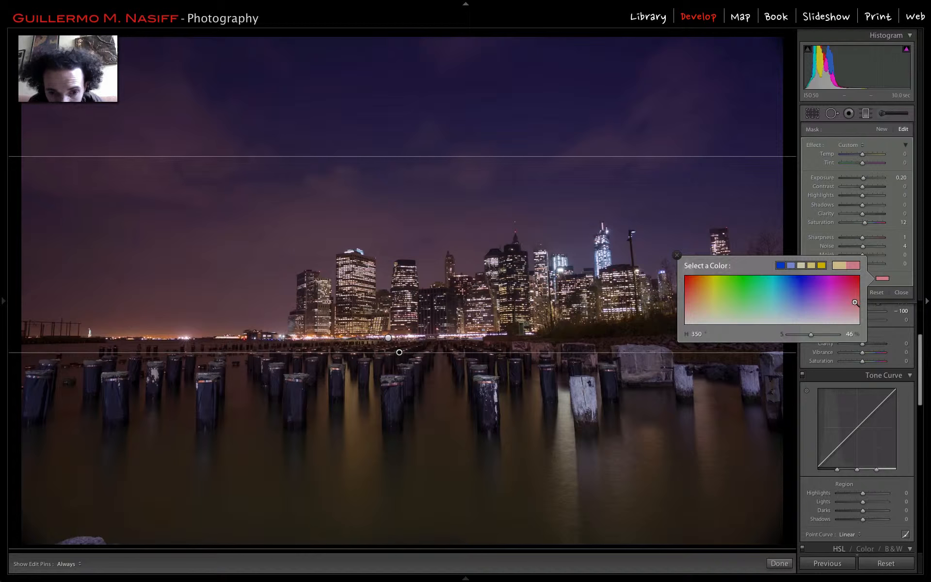
{"action": "left_click", "coordinate": [801, 301]}
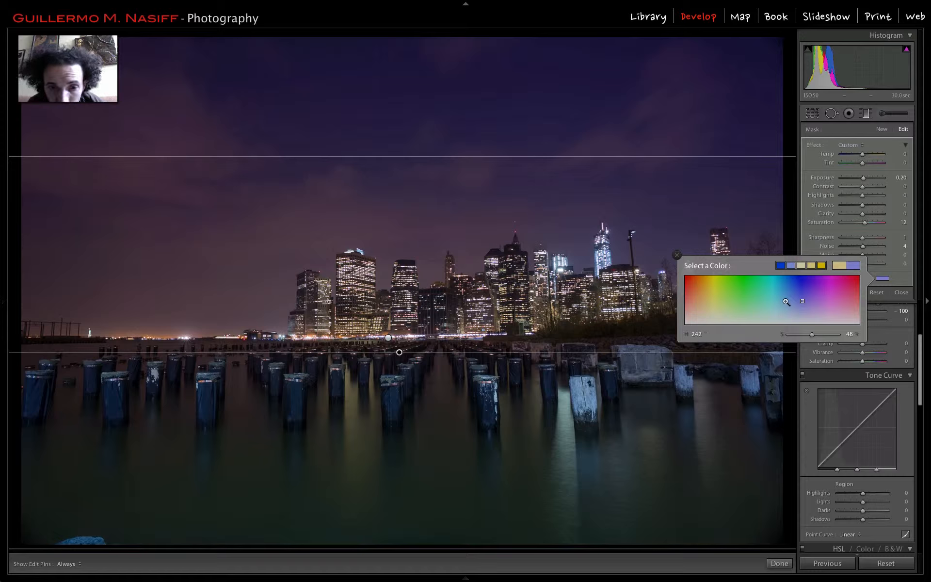
{"action": "left_click", "coordinate": [780, 306]}
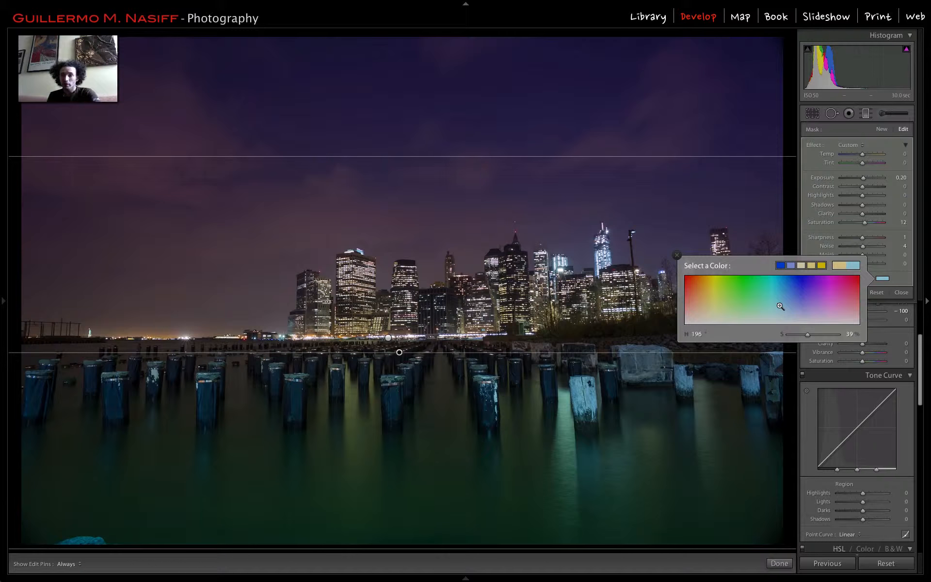
{"action": "left_click", "coordinate": [742, 309]}
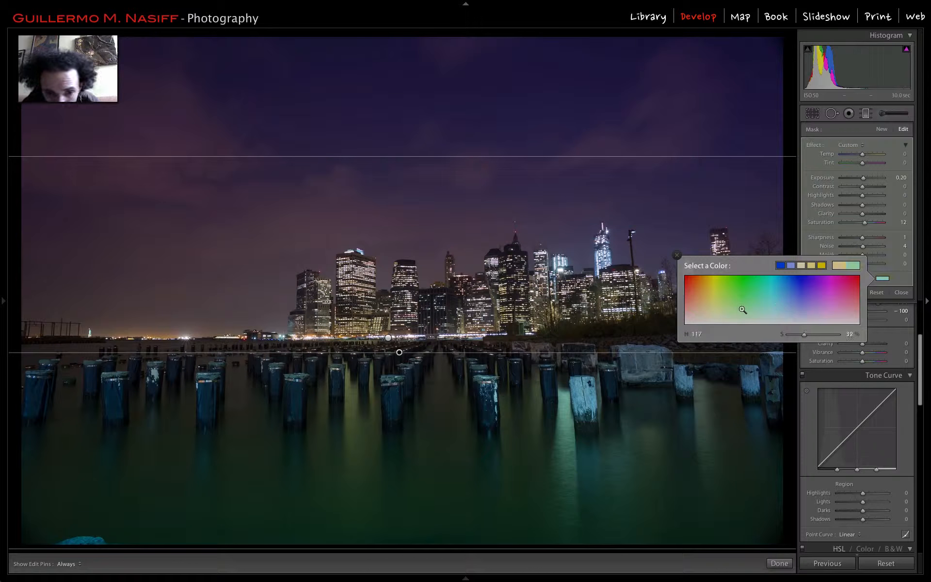
{"action": "left_click", "coordinate": [765, 311]}
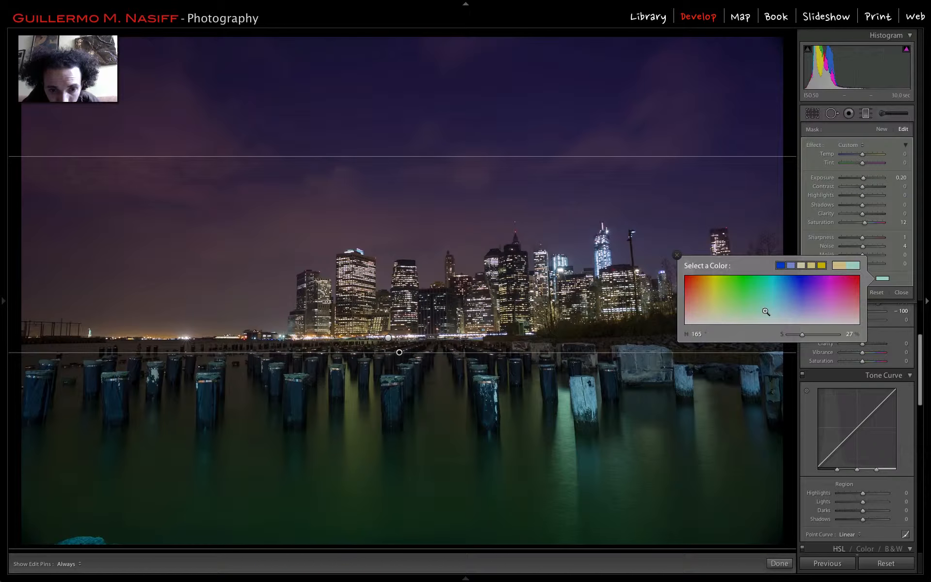
{"action": "left_click", "coordinate": [677, 255]}
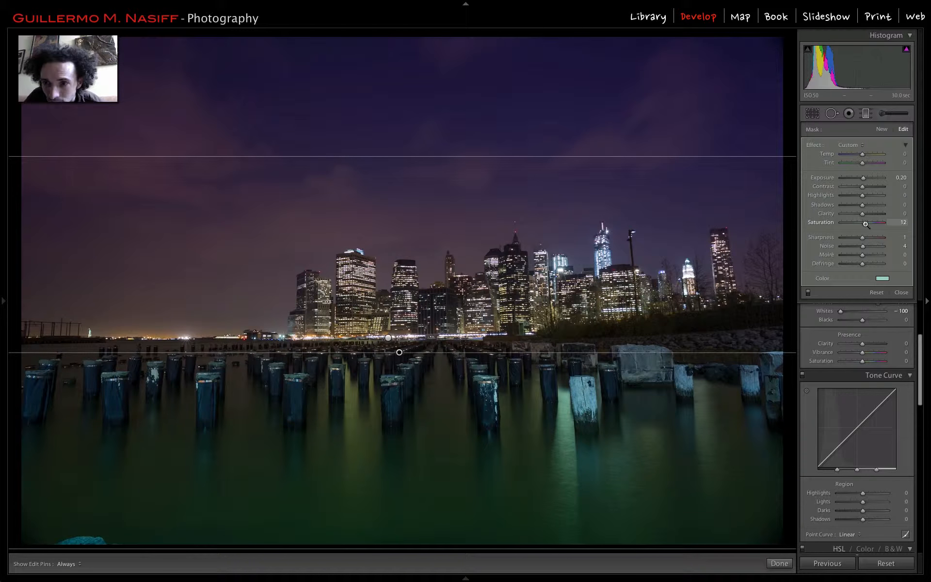
Step: Set the water filter's saturation to 45, clarity to 25 and shadows to 79
{"action": "left_click_drag", "start_coordinate": [866, 223], "coordinate": [891, 223]}
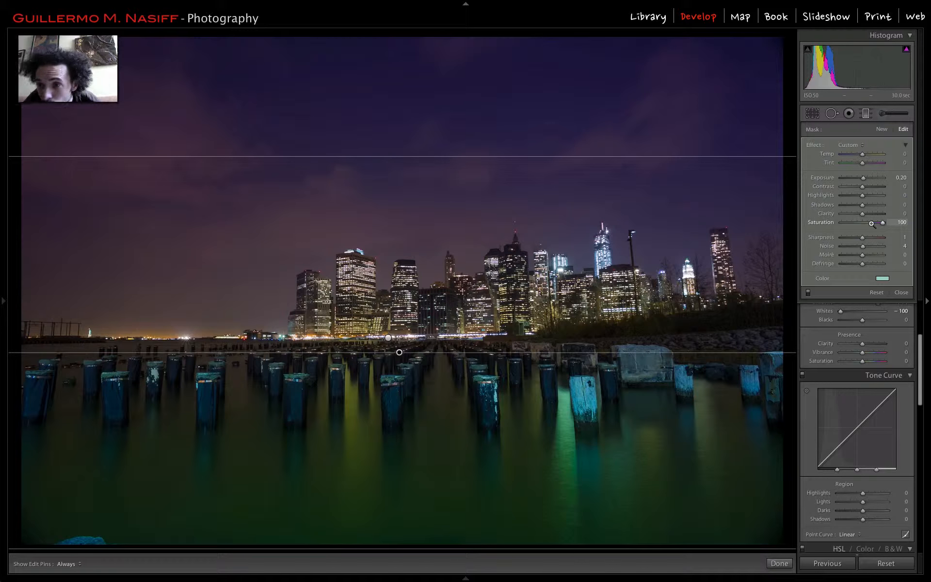
{"action": "left_click_drag", "start_coordinate": [875, 223], "coordinate": [873, 222]}
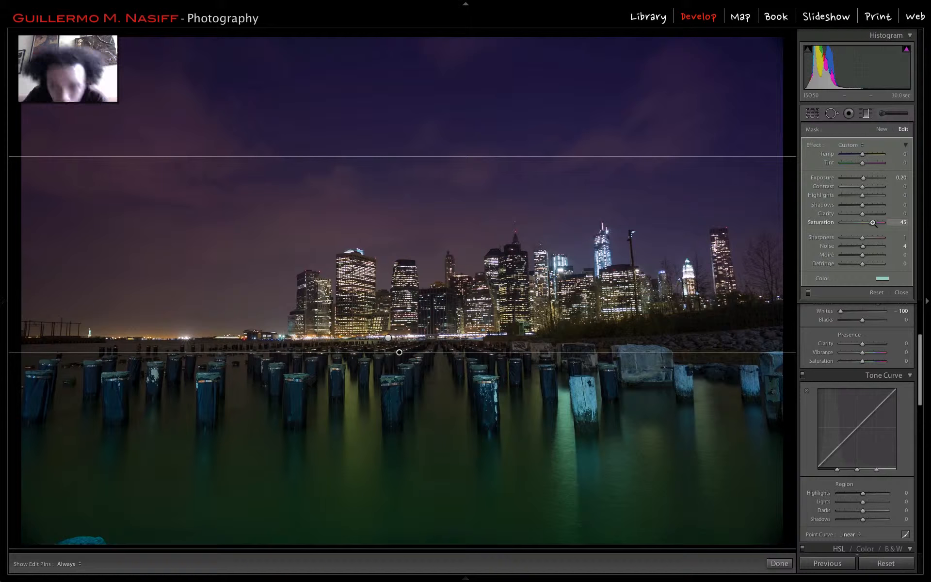
{"action": "left_click_drag", "start_coordinate": [862, 213], "coordinate": [867, 214]}
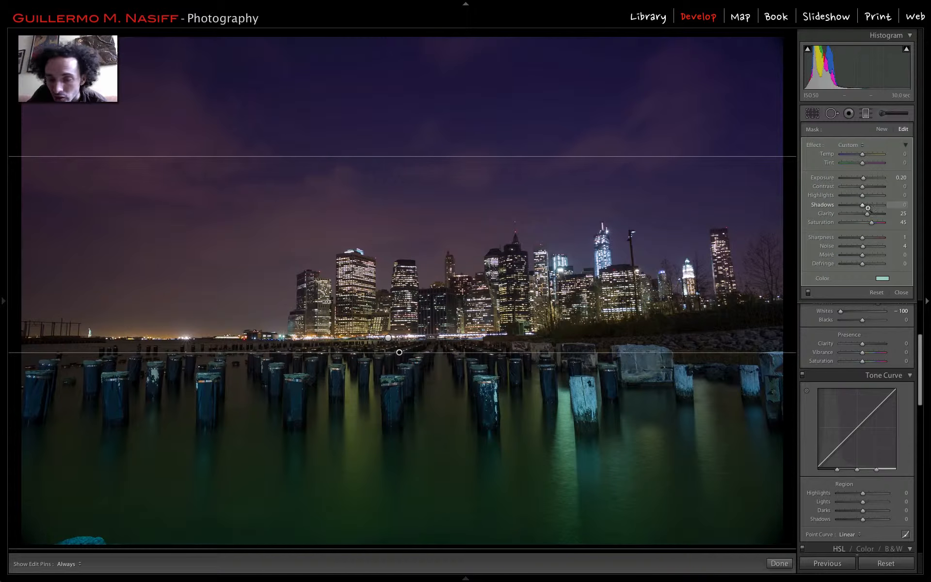
{"action": "left_click_drag", "start_coordinate": [863, 205], "coordinate": [879, 205]}
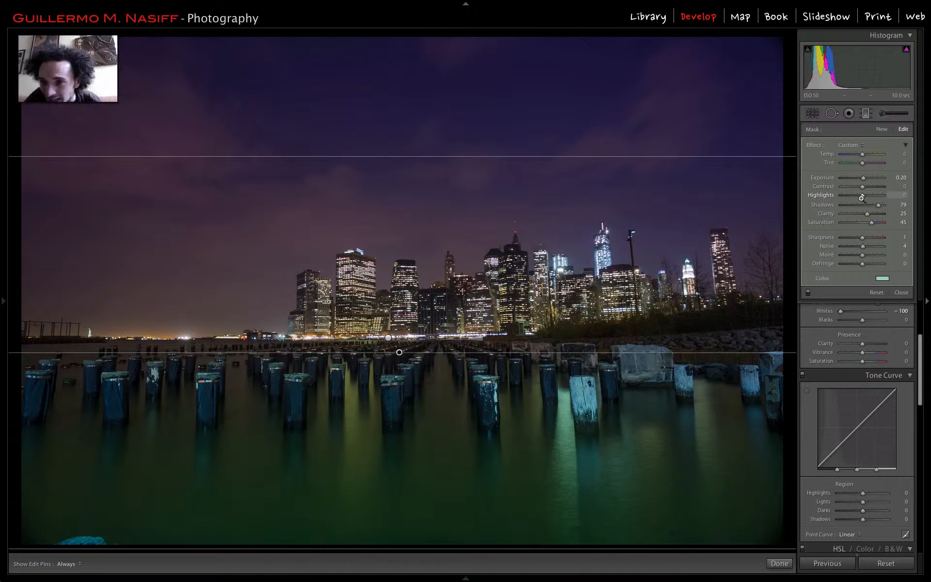
Step: Try strong positive and negative contrast on the water filter and settle on a contrast of -40
{"action": "left_click_drag", "start_coordinate": [863, 187], "coordinate": [886, 188]}
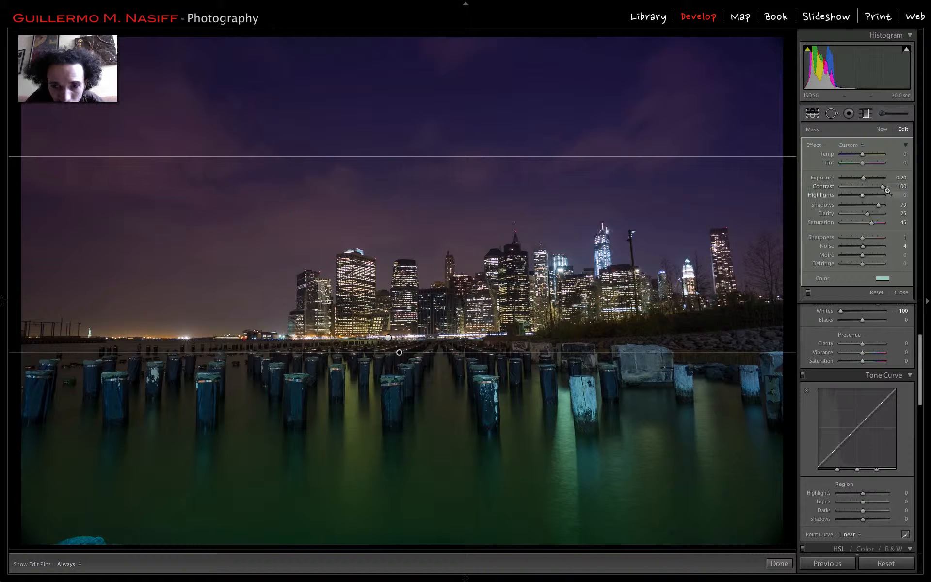
{"action": "left_click", "coordinate": [840, 188]}
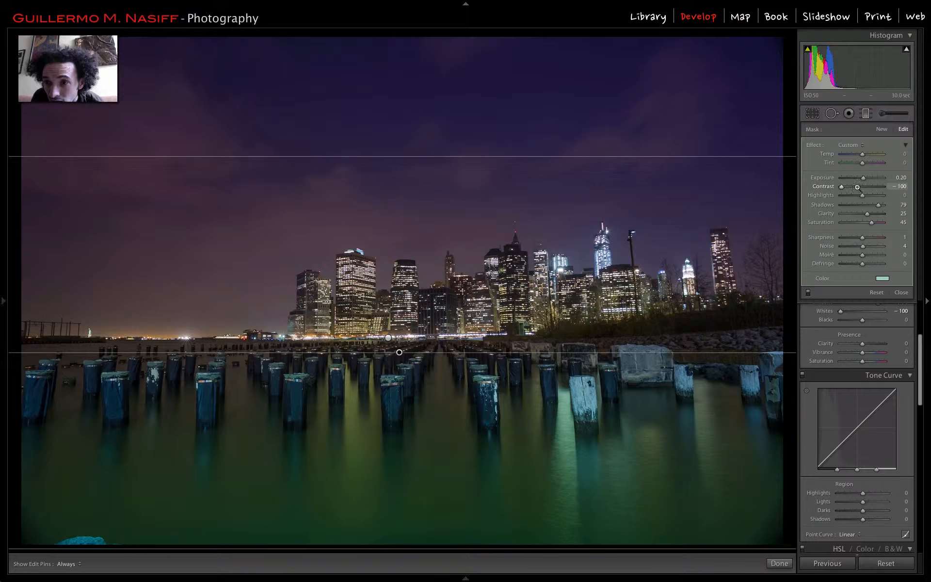
{"action": "left_click", "coordinate": [857, 187]}
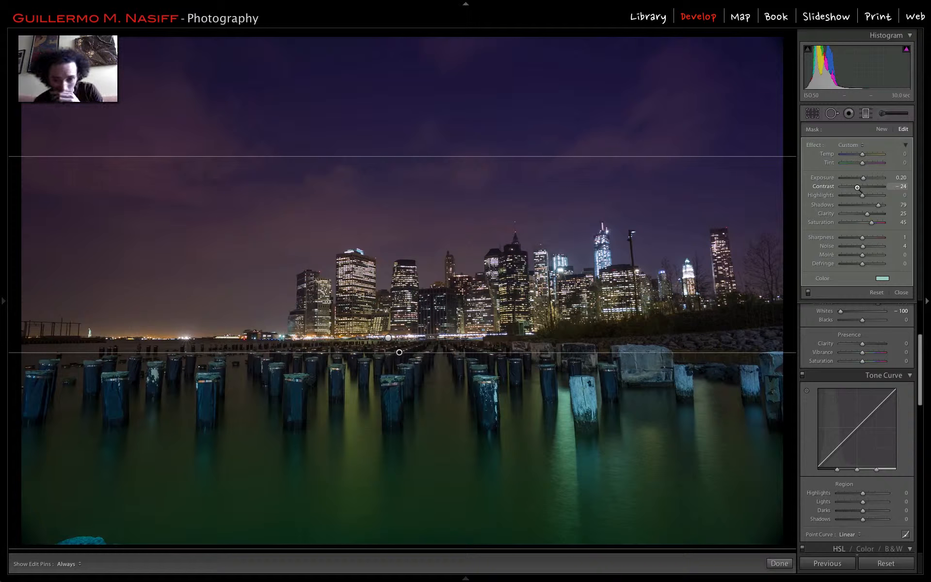
{"action": "left_click_drag", "start_coordinate": [857, 187], "coordinate": [857, 187]}
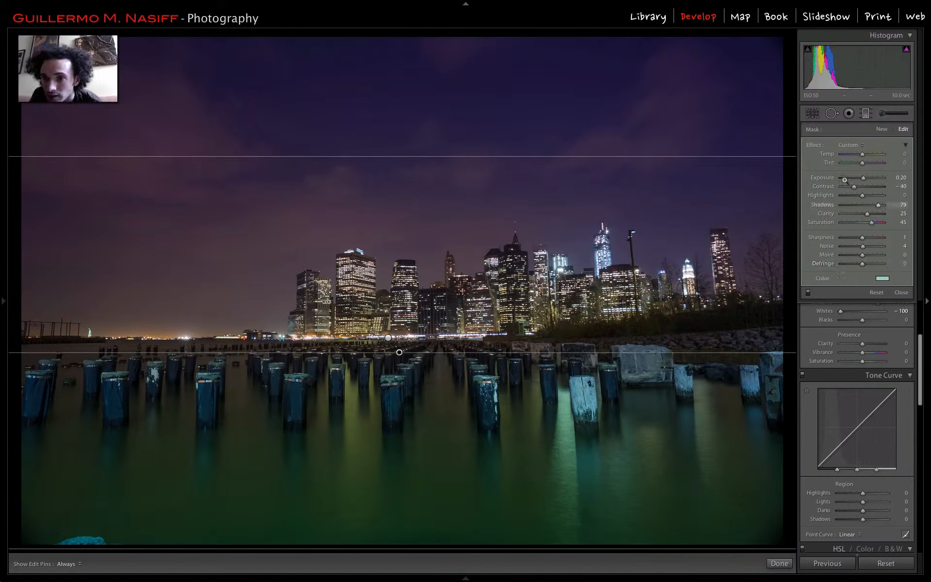
Step: Set the water filter's temperature to -35 and tint to -21, and finish editing the graduated filters
{"action": "left_click", "coordinate": [855, 155]}
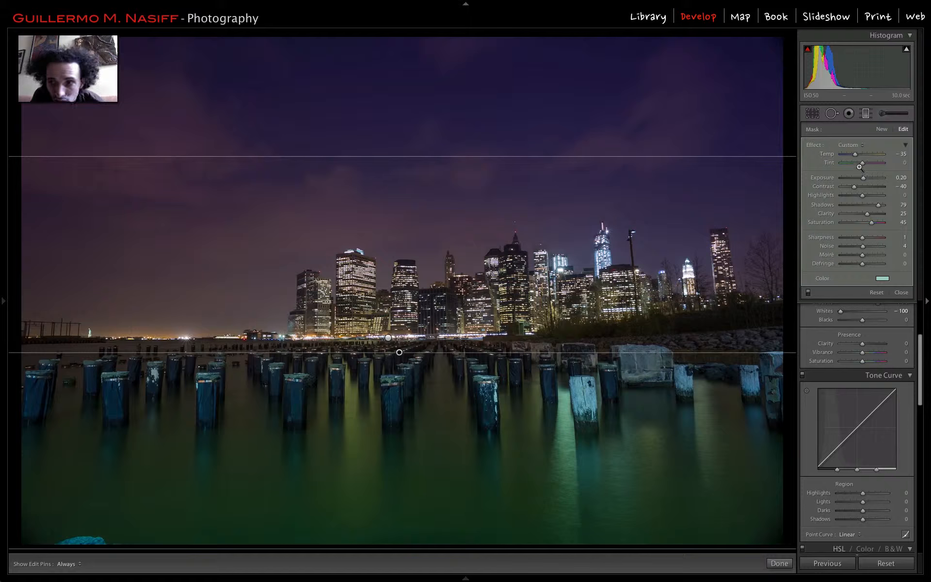
{"action": "left_click", "coordinate": [852, 163]}
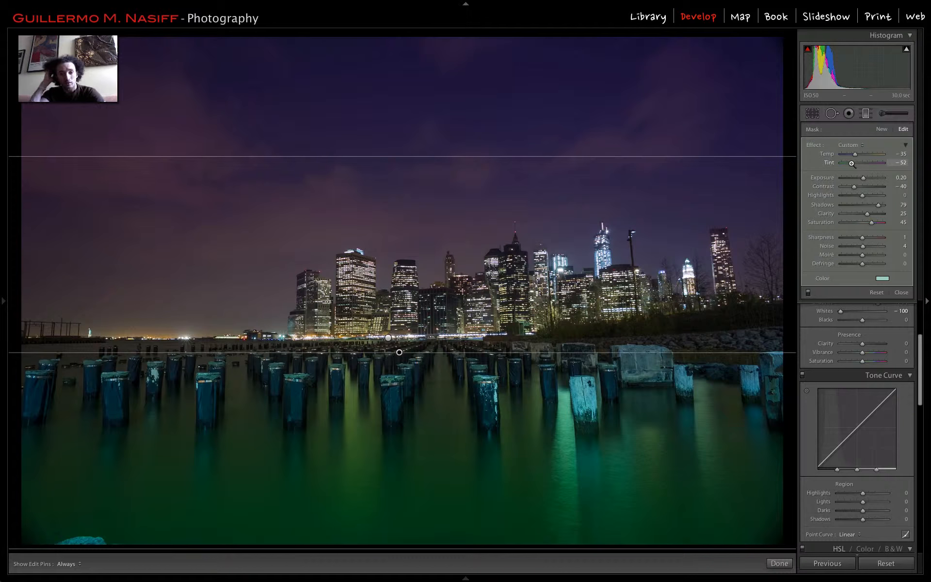
{"action": "left_click_drag", "start_coordinate": [851, 164], "coordinate": [857, 163]}
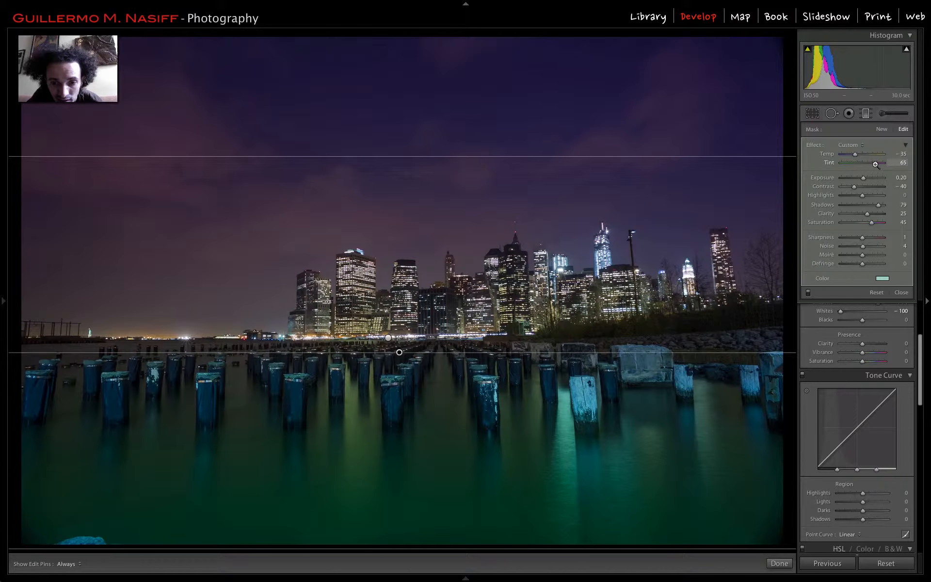
{"action": "left_click_drag", "start_coordinate": [875, 164], "coordinate": [858, 163]}
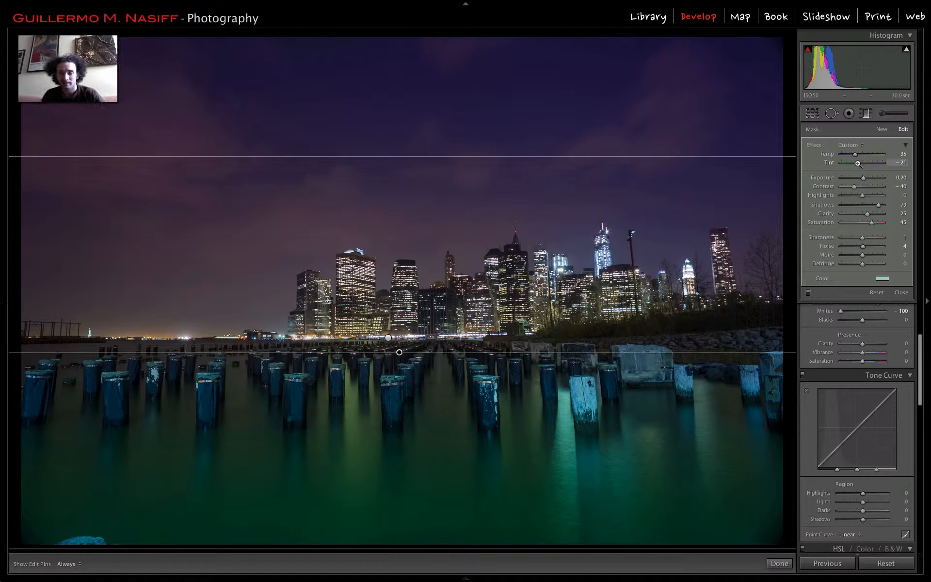
{"action": "left_click", "coordinate": [902, 292]}
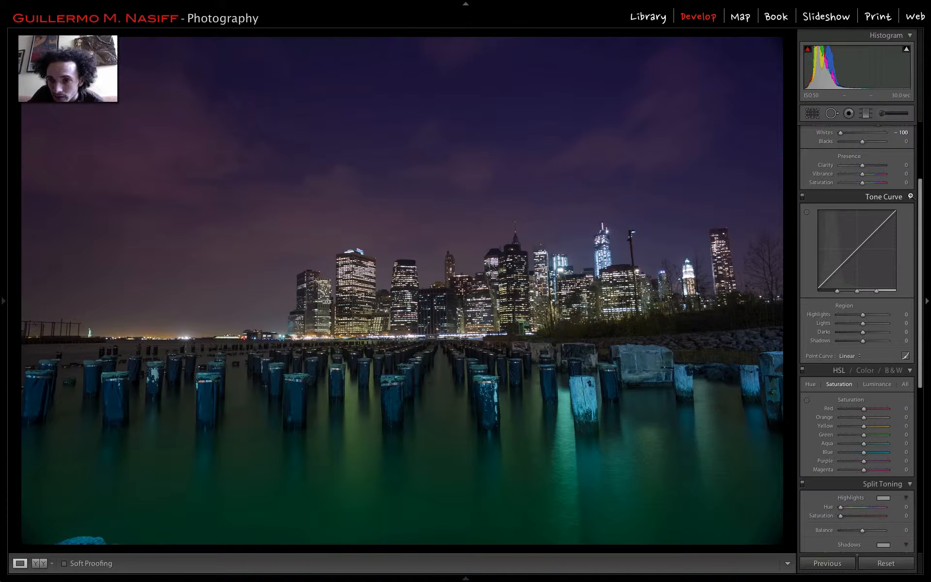
Step: Collapse the Tone Curve section and set the whole photo's clarity to +5
{"action": "left_click", "coordinate": [911, 196]}
{"action": "scroll", "coordinate": [902, 218], "scroll_direction": "up", "scroll_amount": 5}
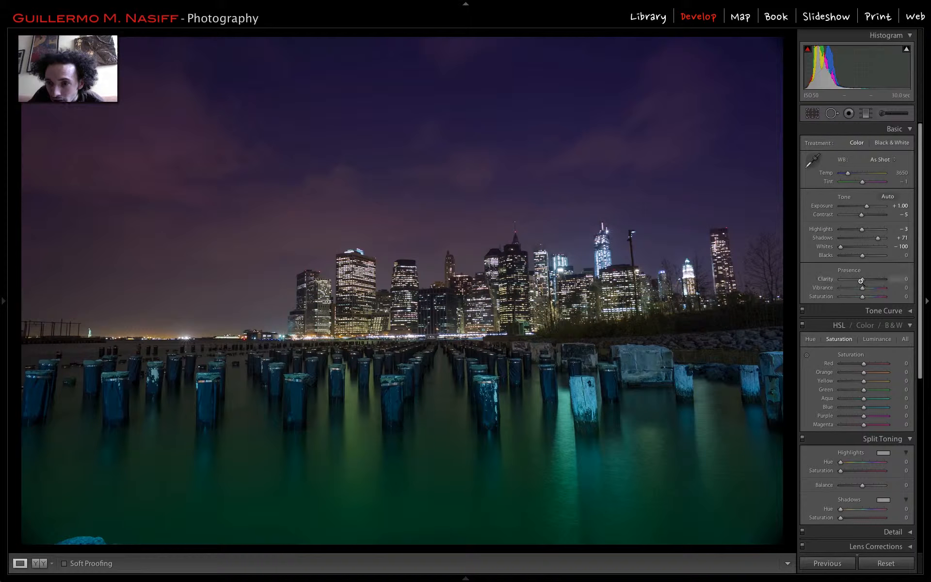
{"action": "left_click_drag", "start_coordinate": [864, 280], "coordinate": [863, 280]}
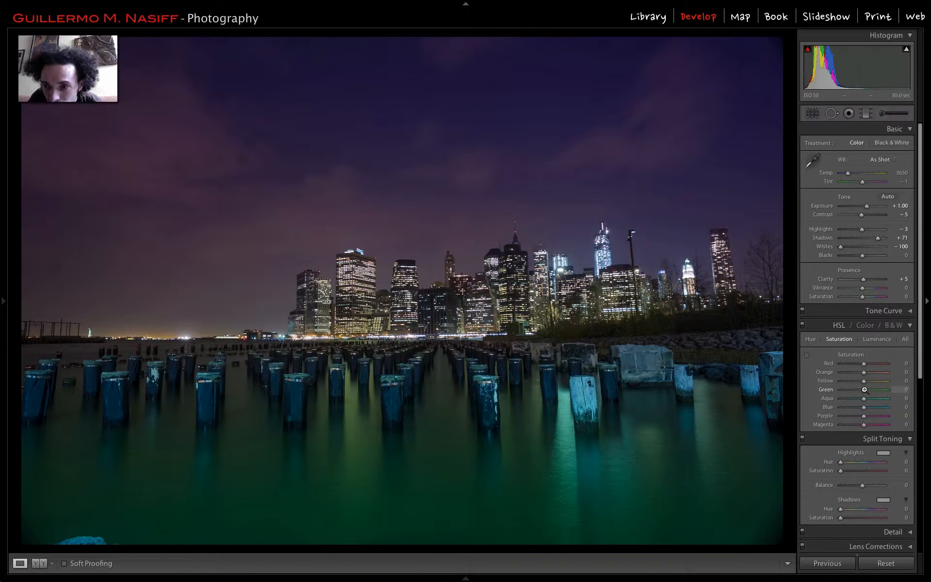
Step: Set the HSL saturation of green to +27, yellow to +33, orange to +31 and red to +30
{"action": "left_click_drag", "start_coordinate": [864, 390], "coordinate": [890, 392]}
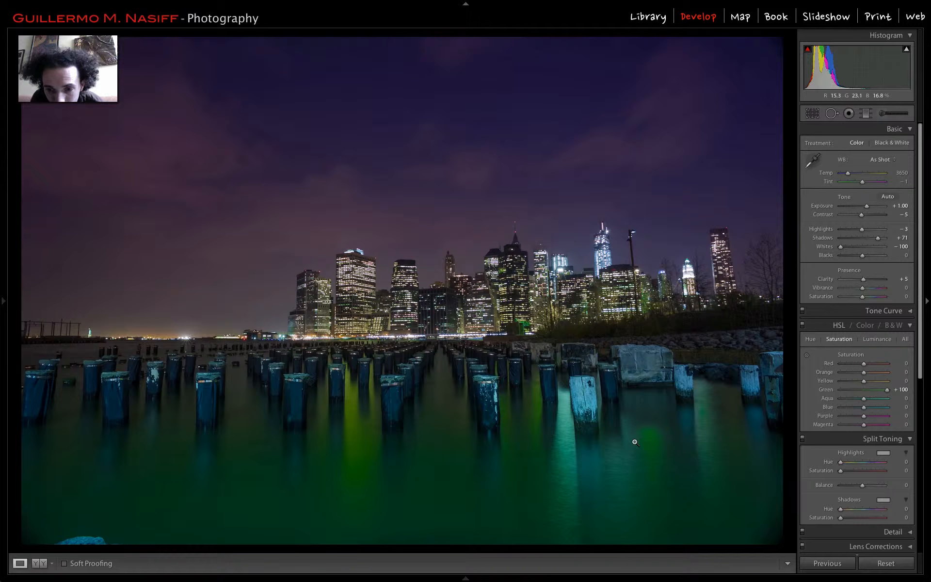
{"action": "left_click", "coordinate": [869, 390]}
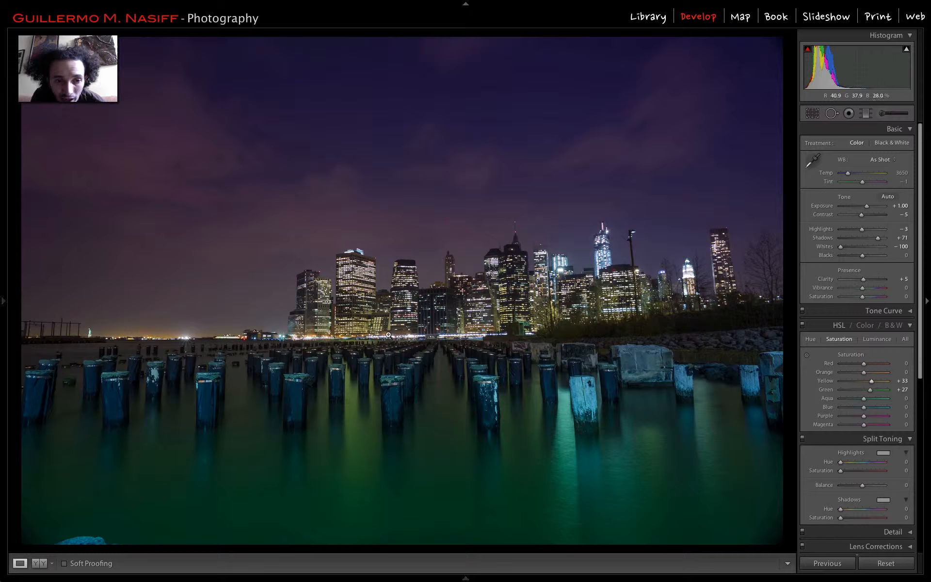
{"action": "left_click", "coordinate": [872, 373]}
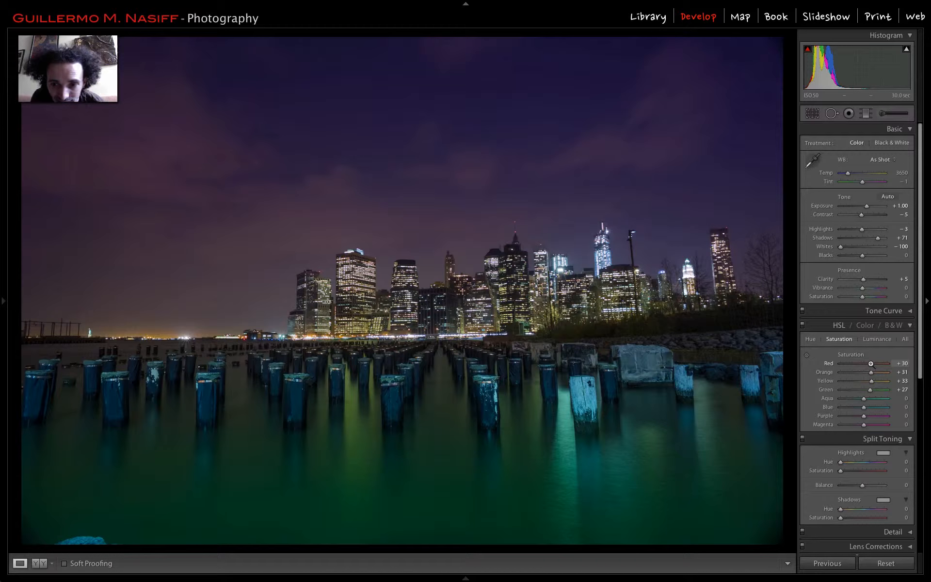
Step: Set the HSL saturation of aqua to +43, blue to -2, purple to +34 and magenta to +47
{"action": "left_click", "coordinate": [874, 398]}
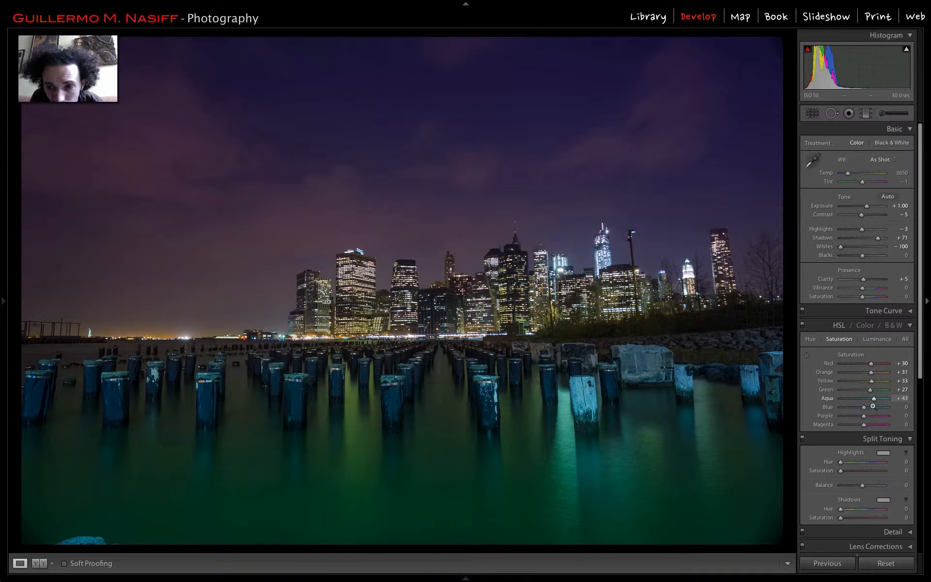
{"action": "left_click", "coordinate": [883, 407]}
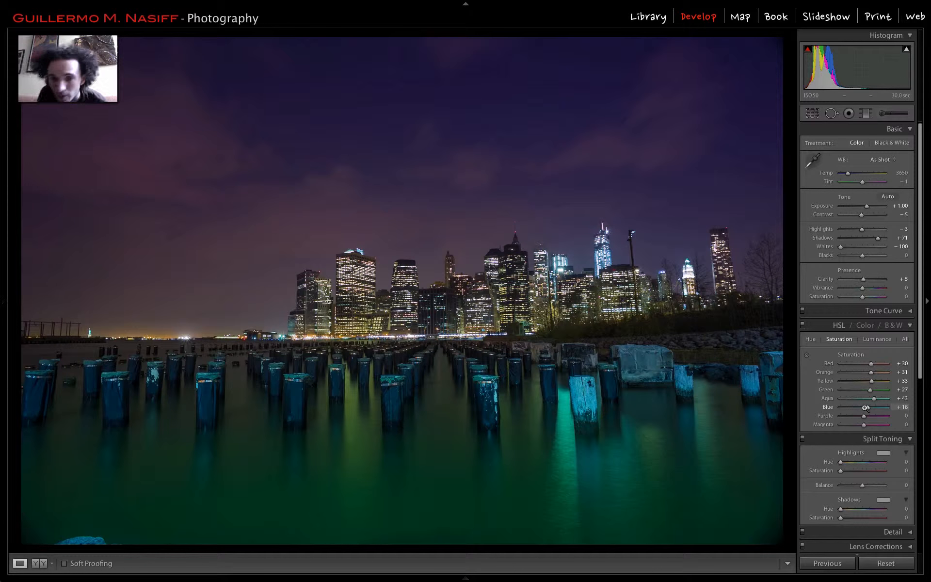
{"action": "left_click_drag", "start_coordinate": [865, 408], "coordinate": [864, 408]}
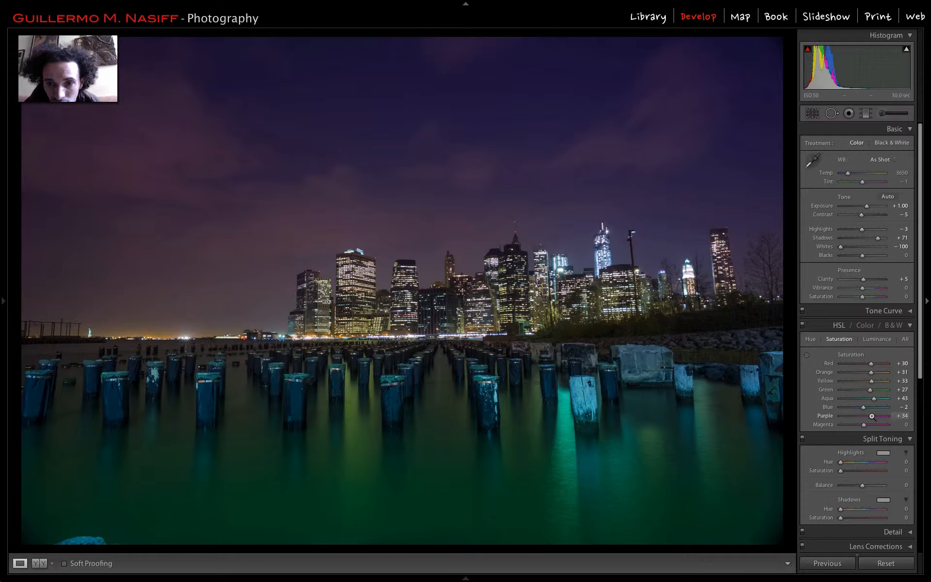
{"action": "left_click", "coordinate": [874, 425]}
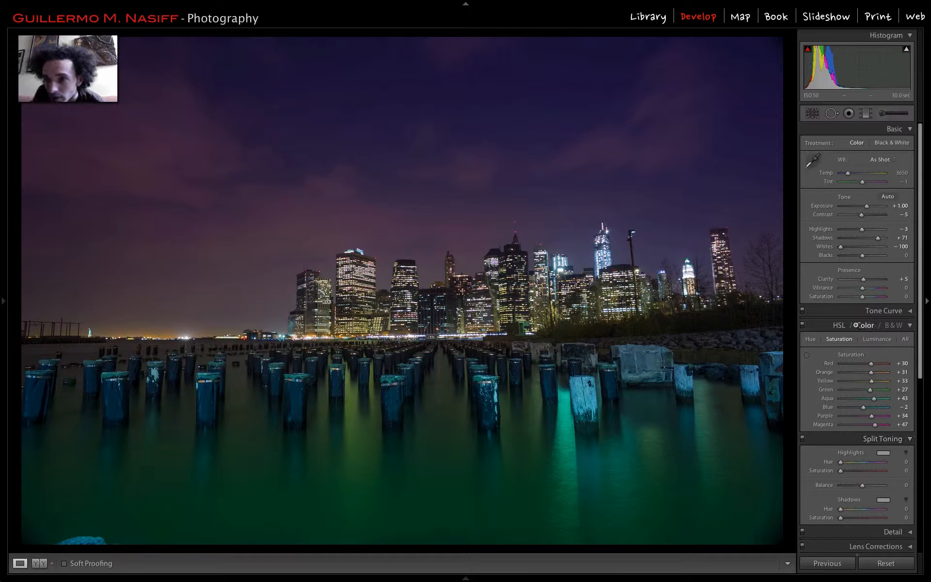
Step: Set the whole photo's vibrance to +35 and saturation to -10, and collapse the Basic and HSL sections
{"action": "left_click_drag", "start_coordinate": [862, 289], "coordinate": [862, 290]}
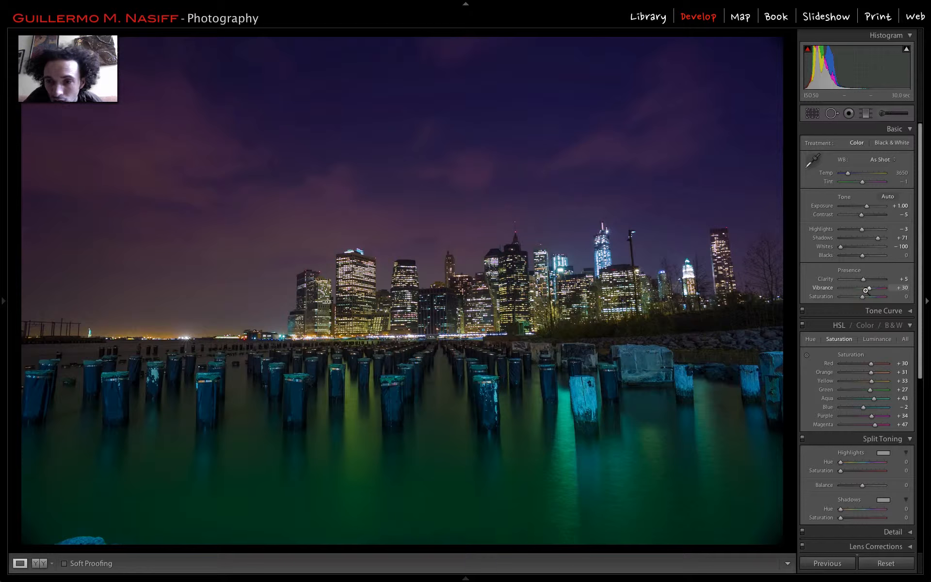
{"action": "key", "text": "Up"}
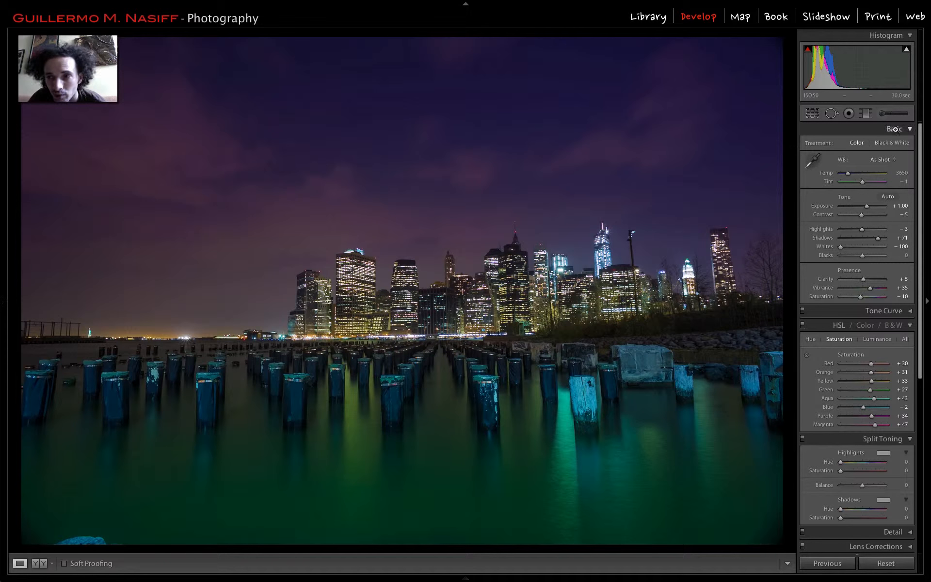
{"action": "left_click", "coordinate": [911, 130]}
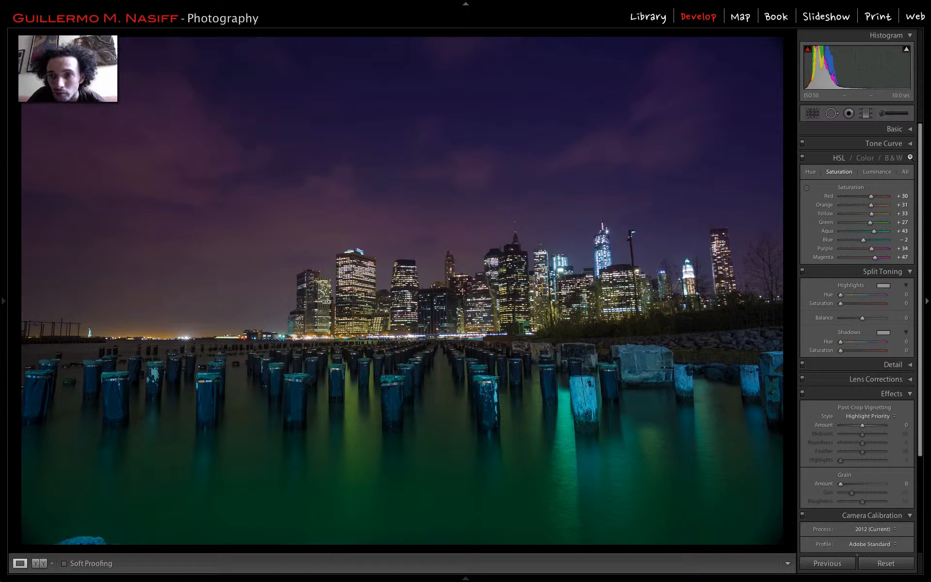
{"action": "left_click", "coordinate": [910, 157]}
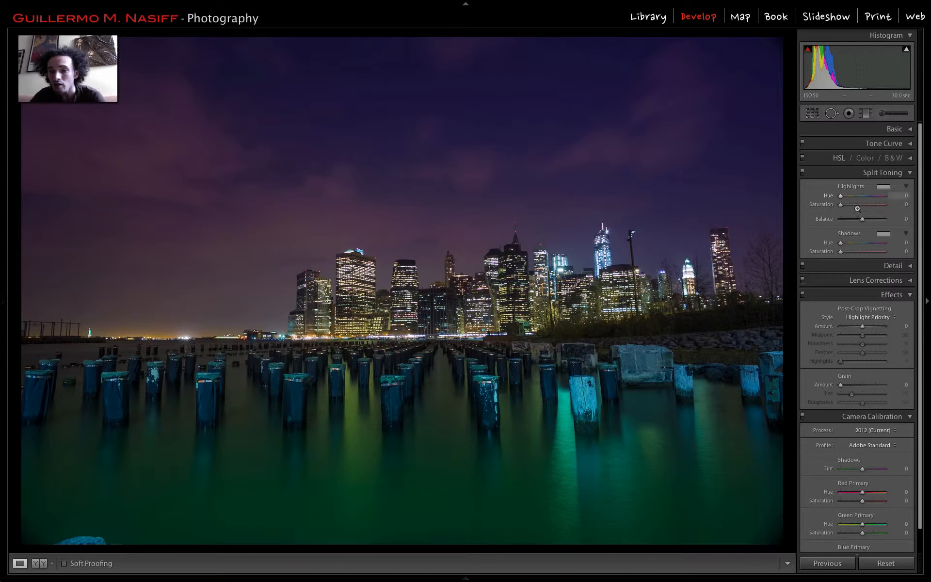
Step: Try the Camera Faithful, Camera Landscape, Camera Neutral, Camera Portrait and Camera Standard calibration profiles on the photo
{"action": "left_click", "coordinate": [894, 446]}
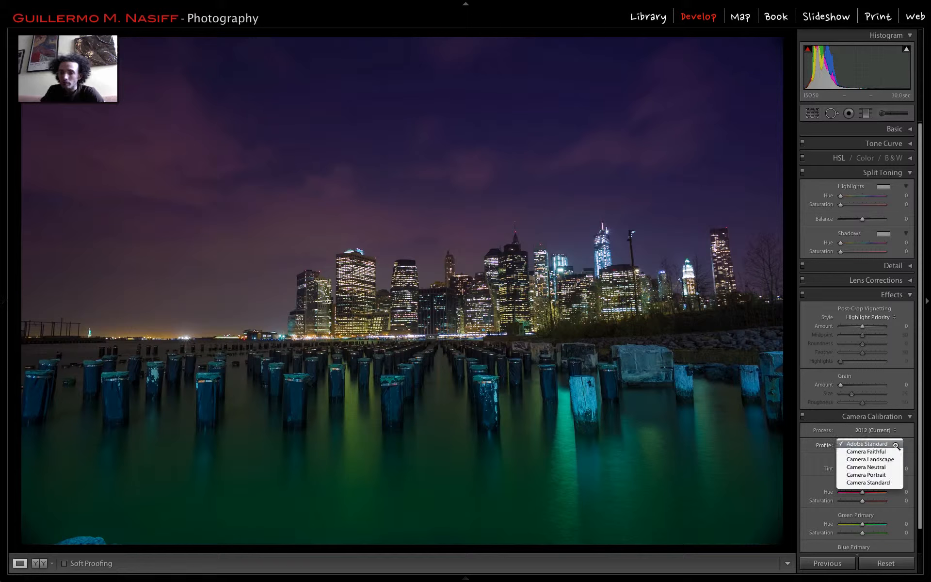
{"action": "left_click", "coordinate": [881, 450]}
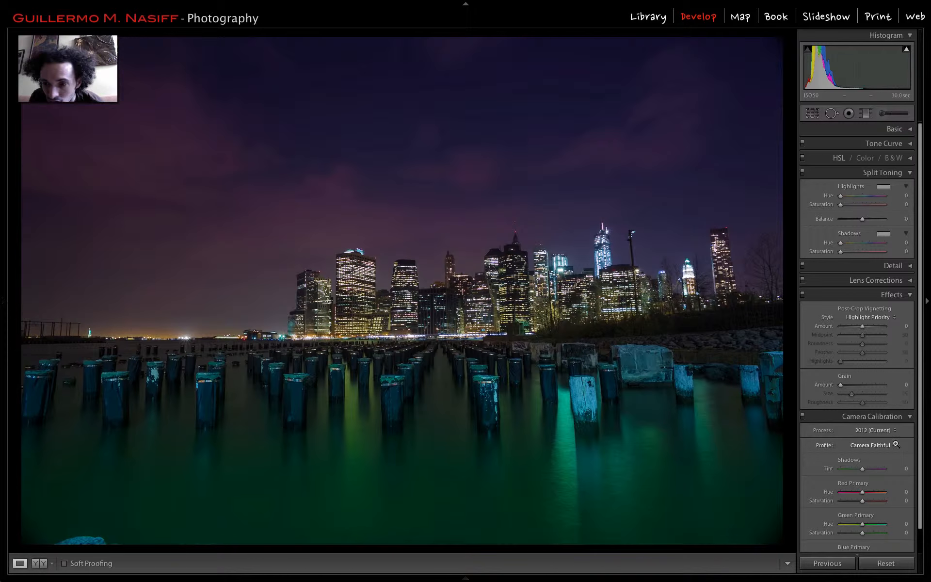
{"action": "left_click", "coordinate": [895, 445]}
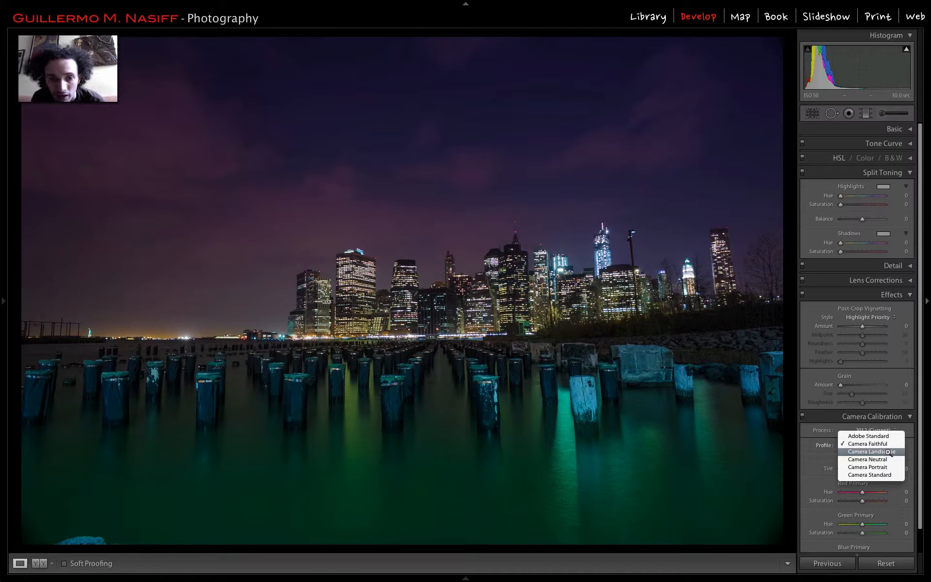
{"action": "left_click", "coordinate": [888, 452]}
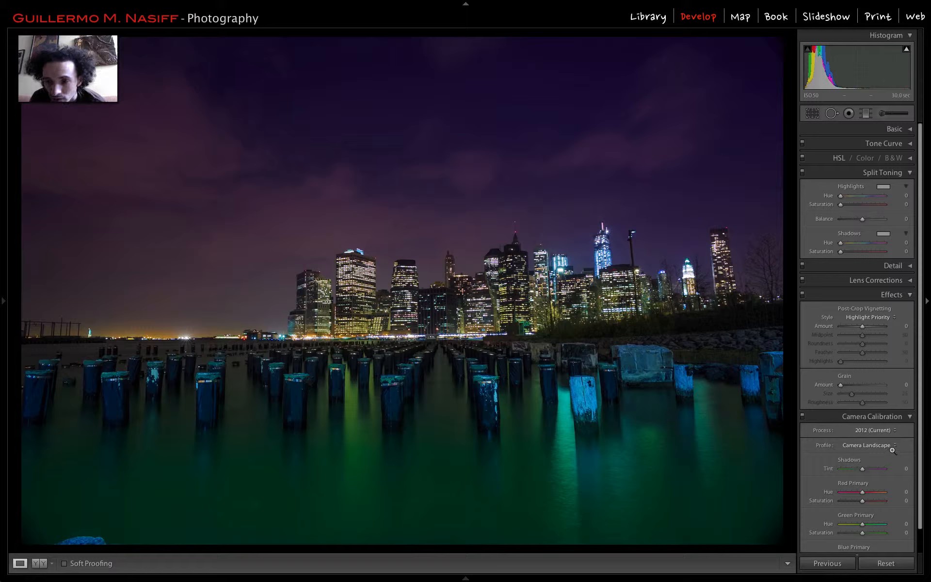
{"action": "left_click", "coordinate": [895, 445]}
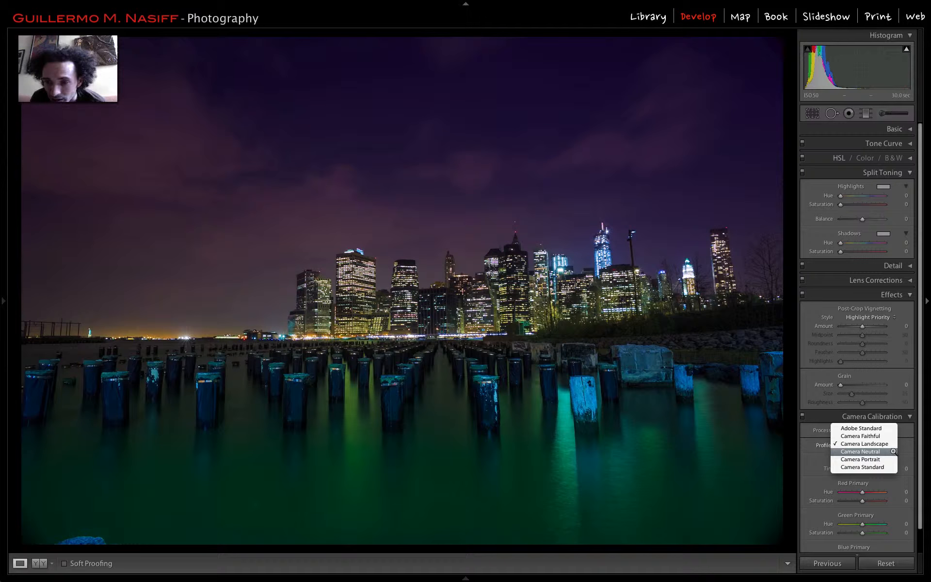
{"action": "left_click", "coordinate": [893, 451]}
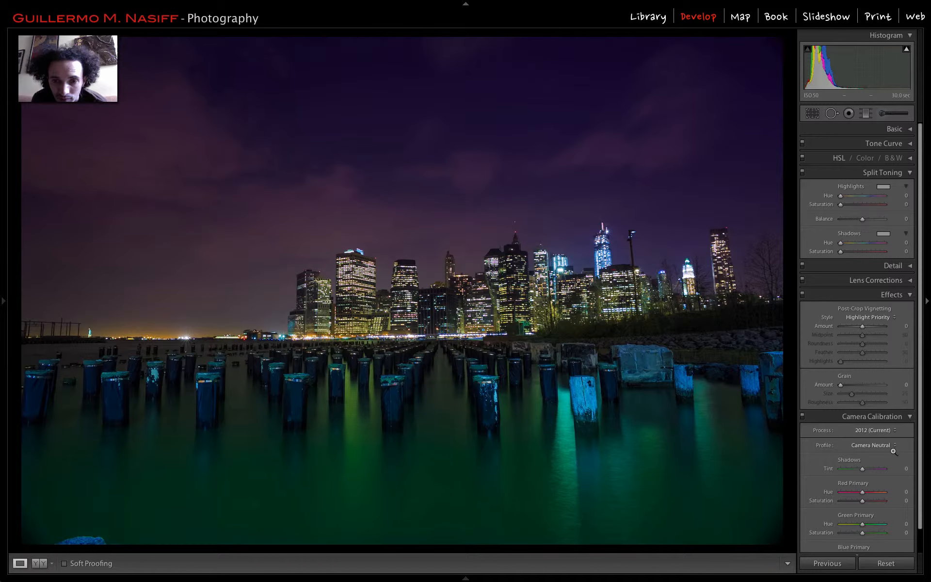
{"action": "left_click", "coordinate": [895, 445]}
{"action": "left_click", "coordinate": [882, 453]}
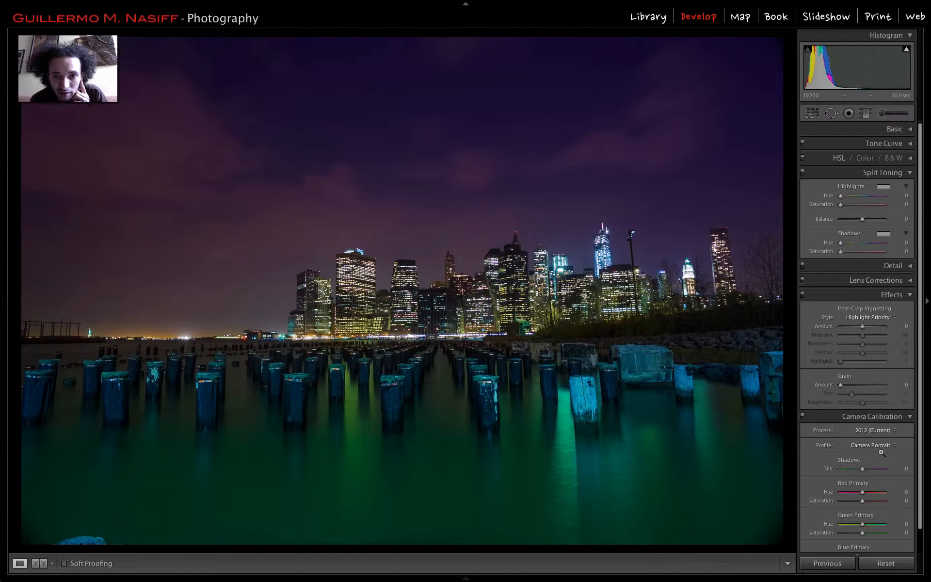
{"action": "left_click", "coordinate": [891, 446]}
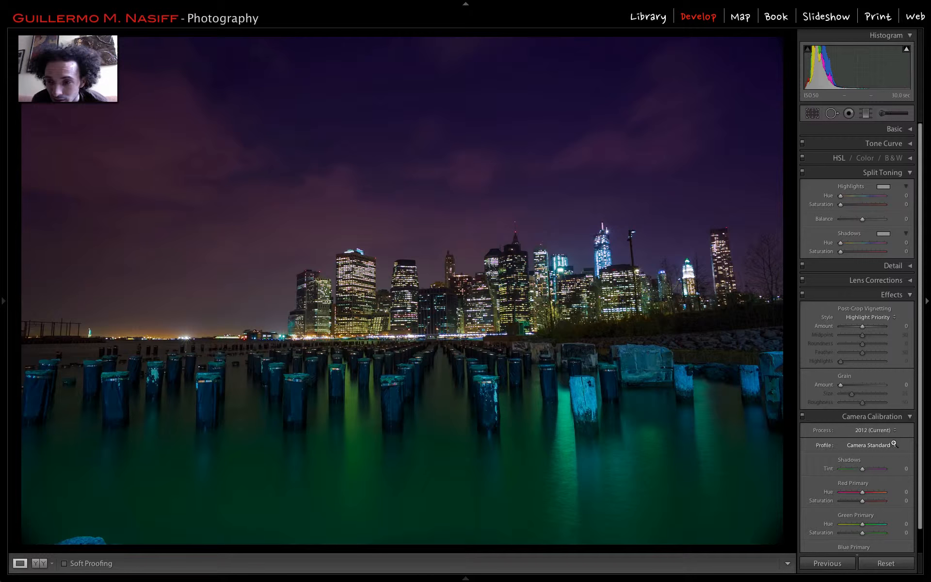
Step: Set the photo's camera calibration profile to Camera Portrait
{"action": "left_click", "coordinate": [896, 446]}
{"action": "left_click", "coordinate": [884, 436]}
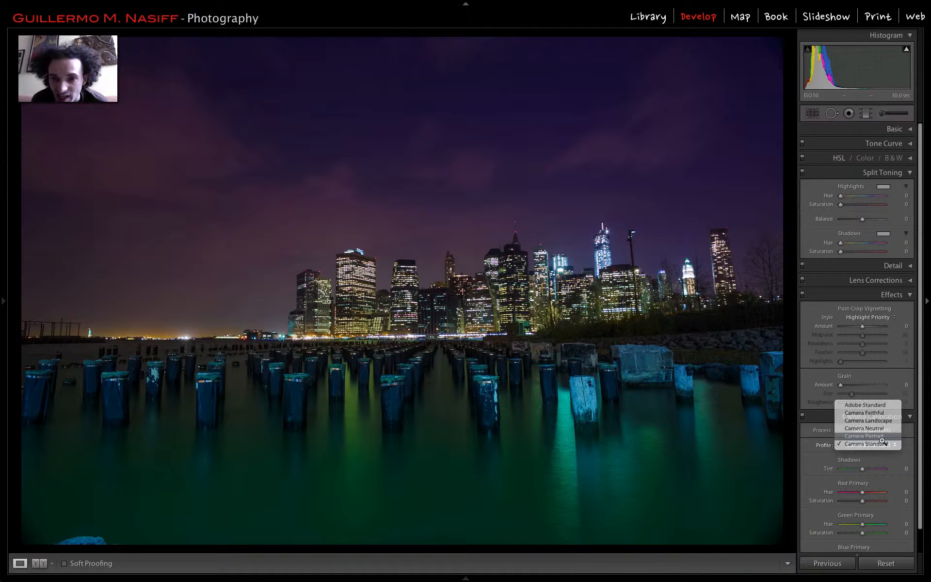
{"action": "scroll", "coordinate": [881, 440], "scroll_direction": "up", "scroll_amount": 1}
{"action": "scroll", "coordinate": [881, 440], "scroll_direction": "down", "scroll_amount": 1}
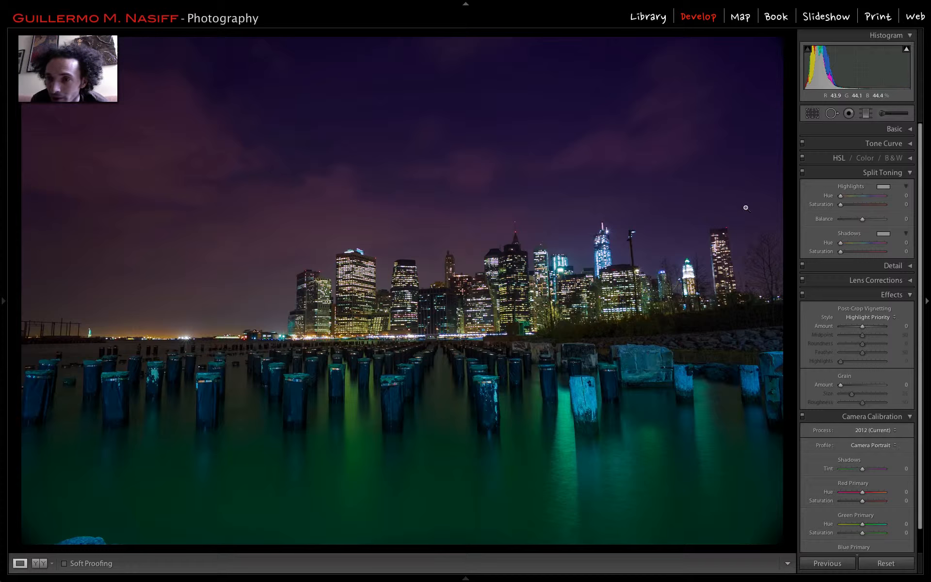
{"action": "scroll", "coordinate": [850, 222], "scroll_direction": "up", "scroll_amount": 1}
{"action": "scroll", "coordinate": [850, 222], "scroll_direction": "down", "scroll_amount": 1}
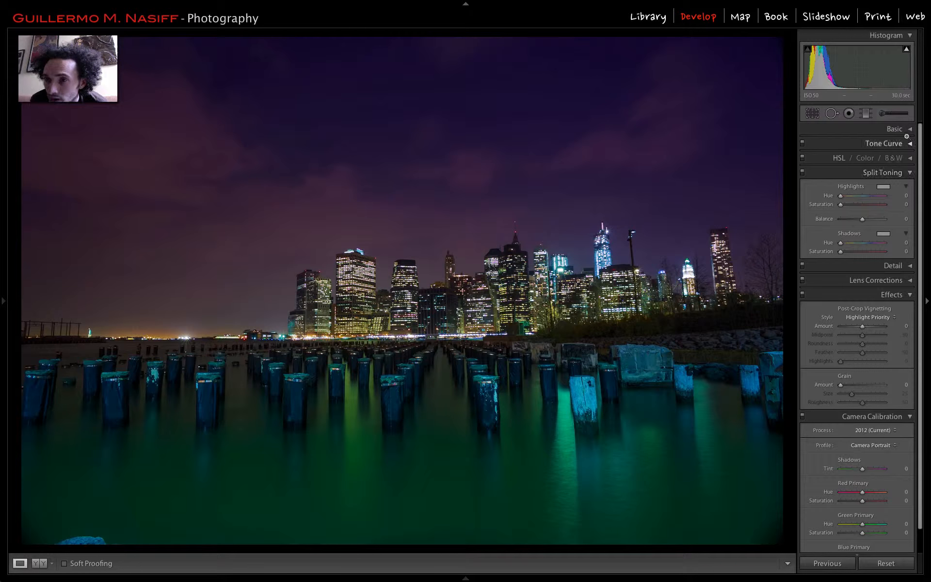
Step: Set the HSL saturation of aqua to +14 and blue to -7, and collapse the HSL section
{"action": "left_click", "coordinate": [906, 157]}
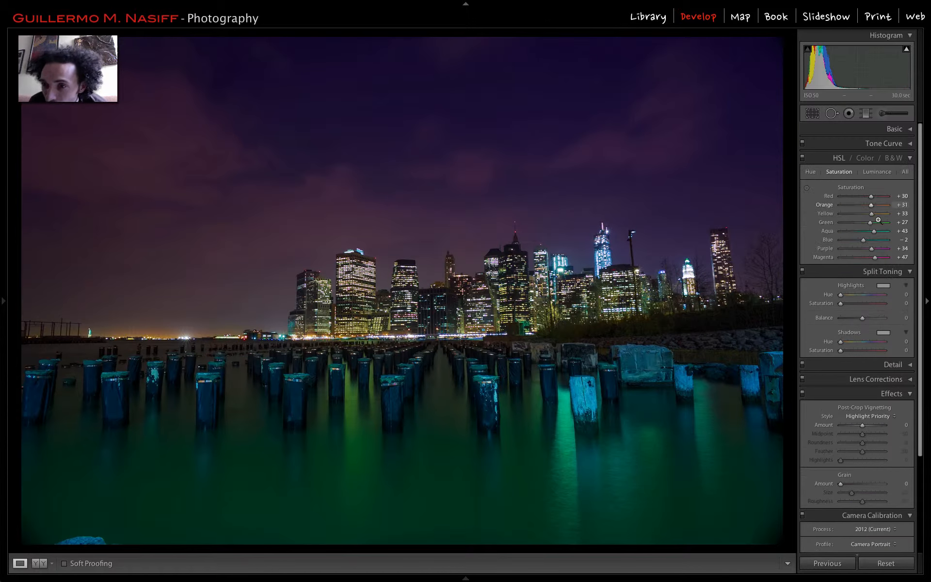
{"action": "left_click", "coordinate": [868, 235]}
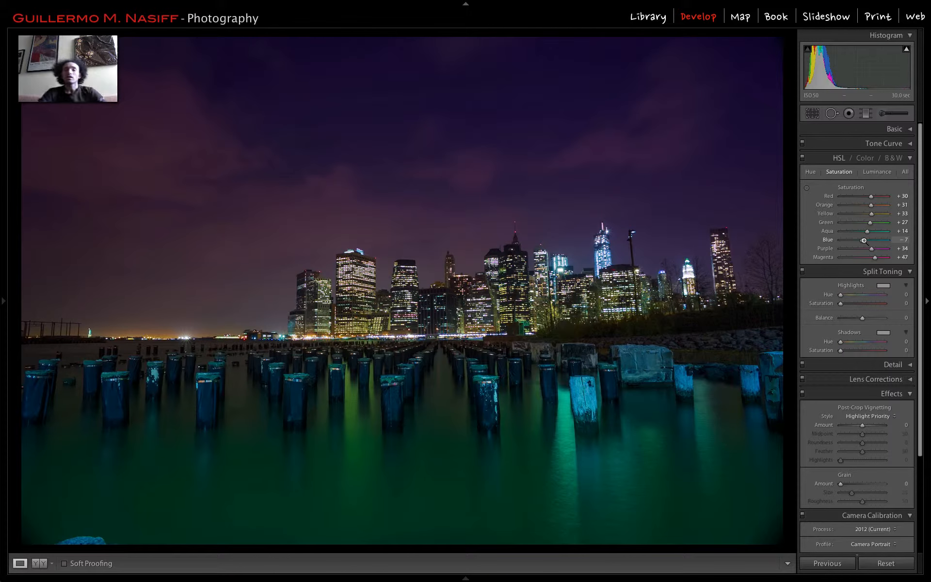
{"action": "left_click", "coordinate": [911, 159]}
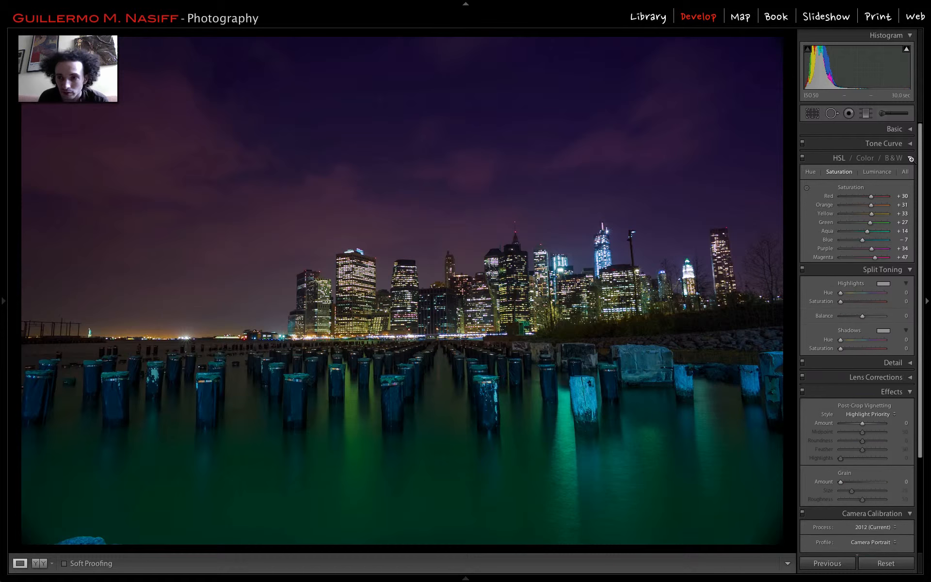
Step: Try healing the blue rock in the photo's lower-left corner with a size 86 spot sampled from the water near the bottom centre, and undo it
{"action": "key", "text": "q"}
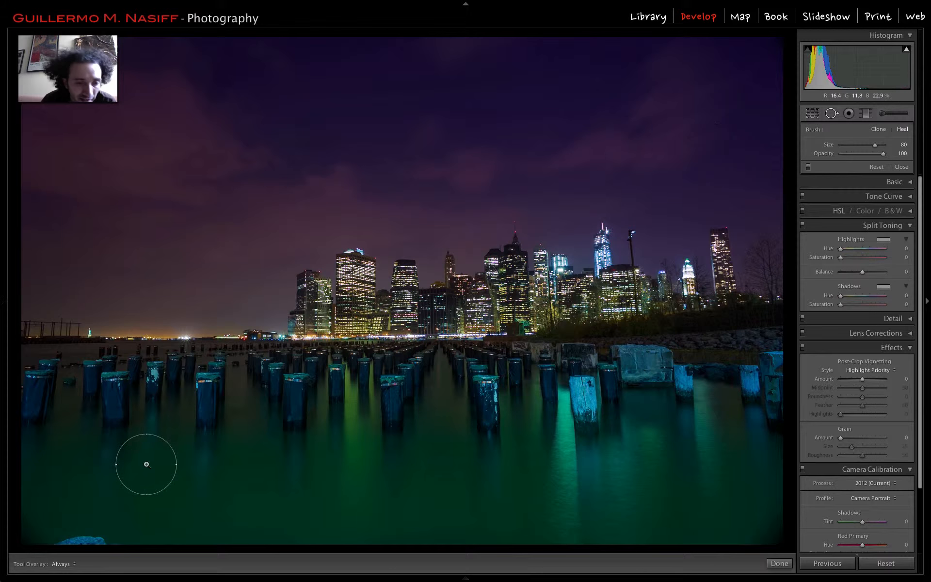
{"action": "scroll", "coordinate": [85, 538], "scroll_direction": "up", "scroll_amount": 1}
{"action": "scroll", "coordinate": [73, 534], "scroll_direction": "up", "scroll_amount": 4}
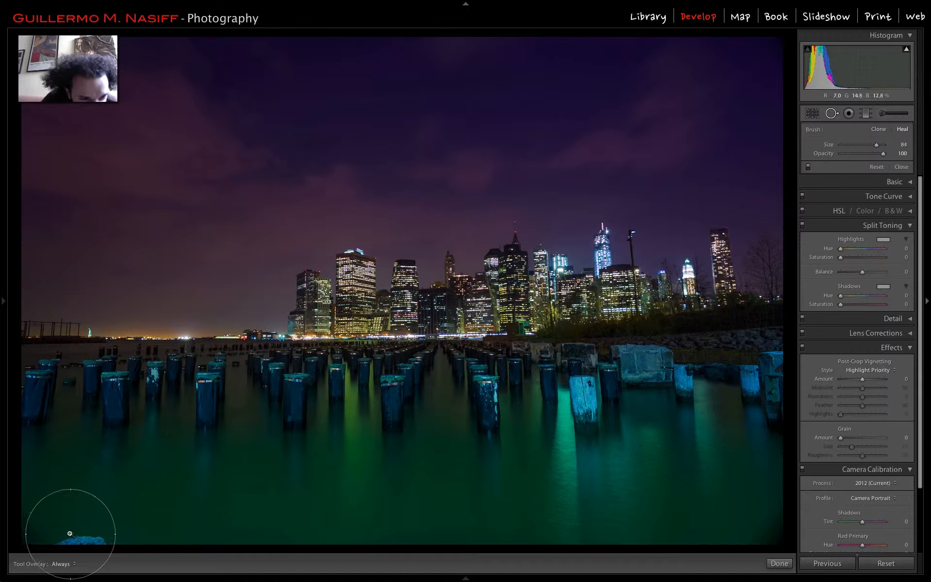
{"action": "scroll", "coordinate": [71, 535], "scroll_direction": "up", "scroll_amount": 1}
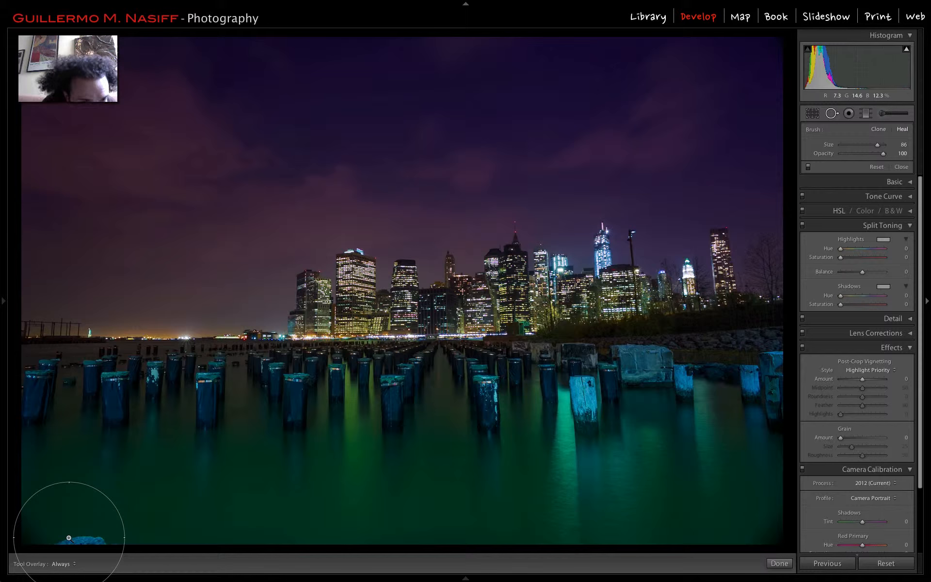
{"action": "mouse_move", "coordinate": [69, 537]}
{"action": "left_mouse_down"}
{"action": "mouse_move", "coordinate": [329, 526]}
{"action": "mouse_move", "coordinate": [466, 541]}
{"action": "mouse_move", "coordinate": [443, 530]}
{"action": "mouse_move", "coordinate": [444, 537]}
{"action": "left_mouse_up"}
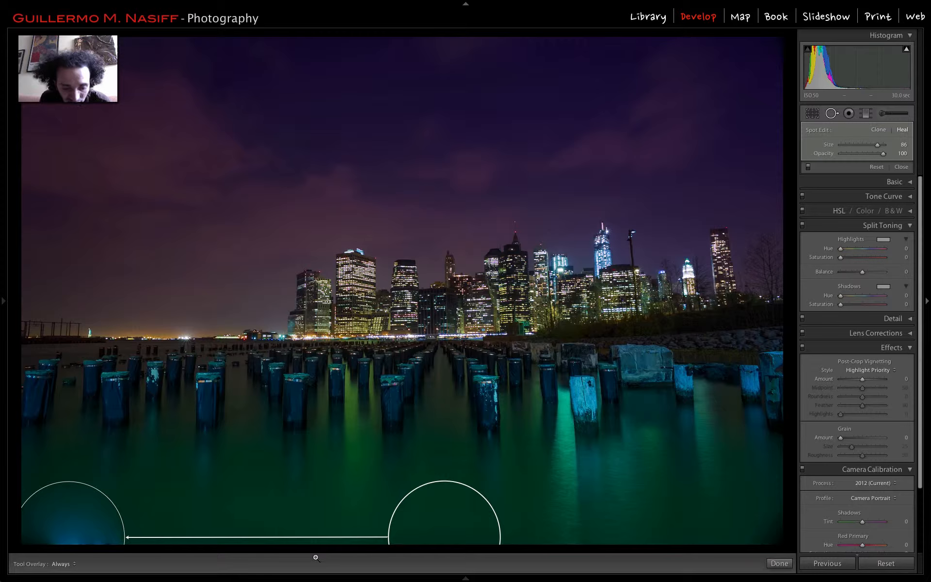
{"action": "key", "text": "ctrl+z"}
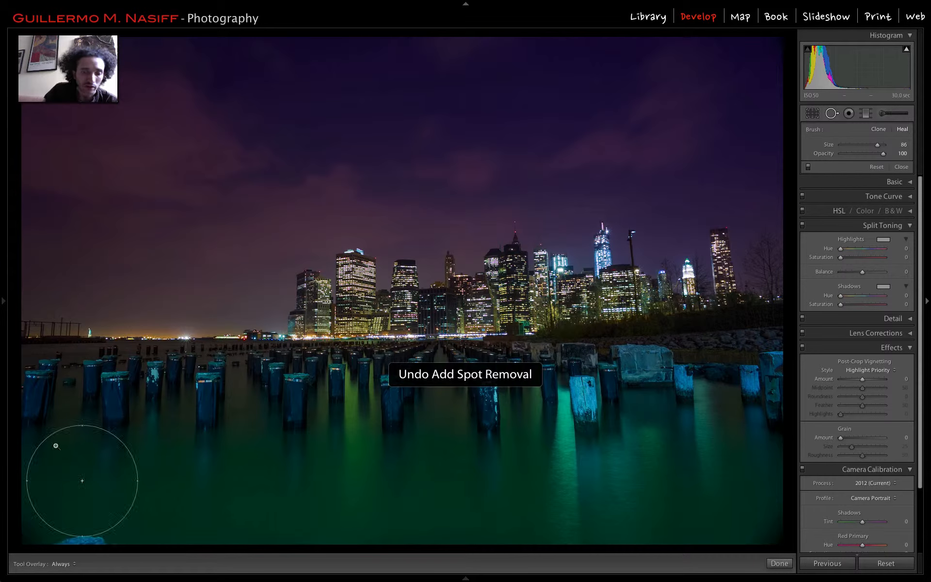
Step: Heal the blue rock in the photo's lower-left corner with a size 82 spot sampled from the adjacent water, and collapse Camera Calibration
{"action": "mouse_move", "coordinate": [79, 558]}
{"action": "scroll", "coordinate": [75, 531], "scroll_direction": "down", "scroll_amount": 2}
{"action": "scroll", "coordinate": [84, 541], "scroll_direction": "down", "scroll_amount": 2}
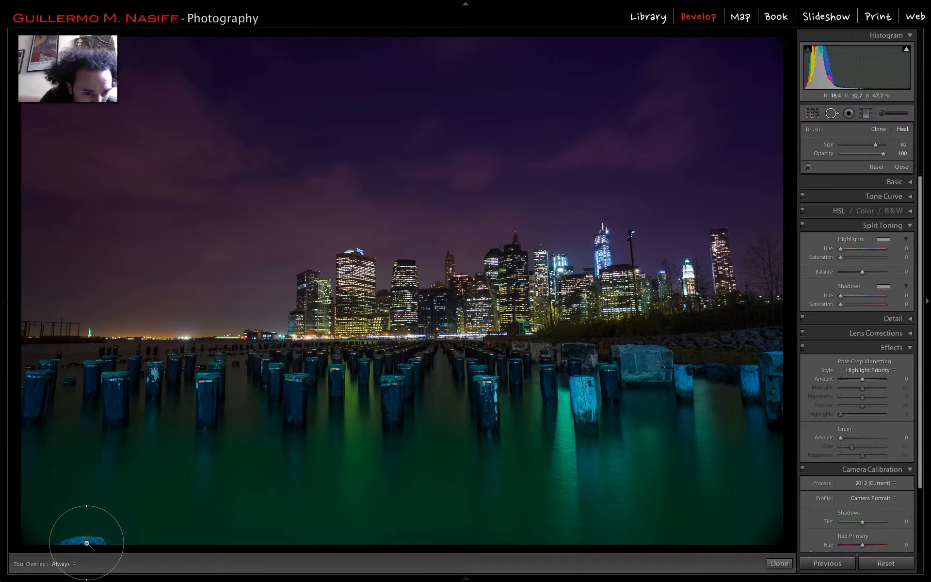
{"action": "mouse_move", "coordinate": [87, 543]}
{"action": "left_mouse_down"}
{"action": "mouse_move", "coordinate": [190, 515]}
{"action": "mouse_move", "coordinate": [250, 535]}
{"action": "left_mouse_up"}
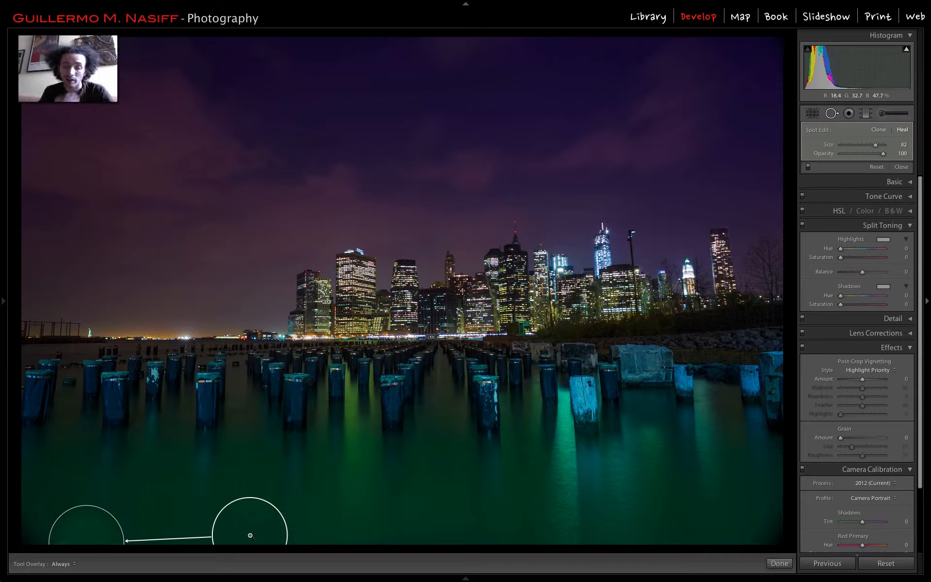
{"action": "left_click", "coordinate": [20, 446]}
{"action": "key", "text": "q"}
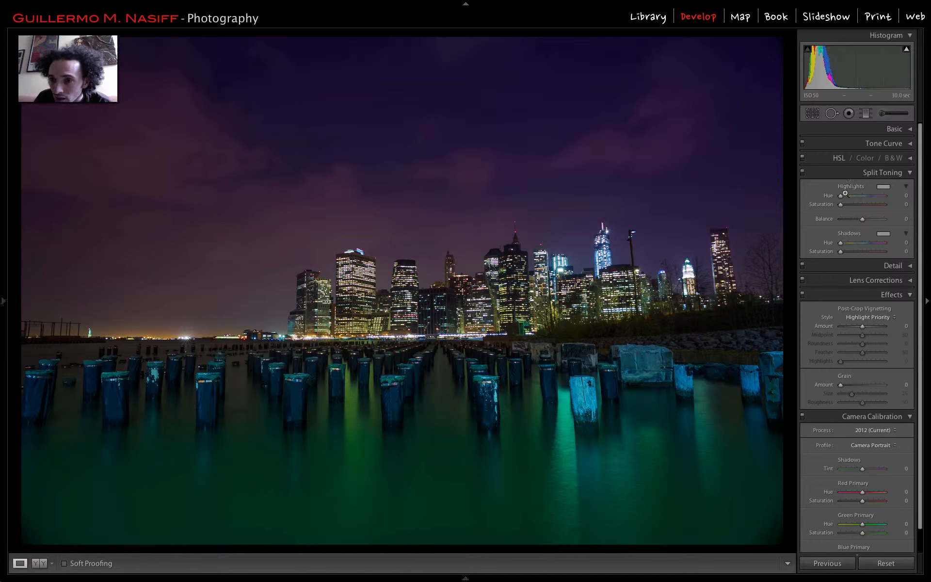
{"action": "left_click", "coordinate": [910, 417]}
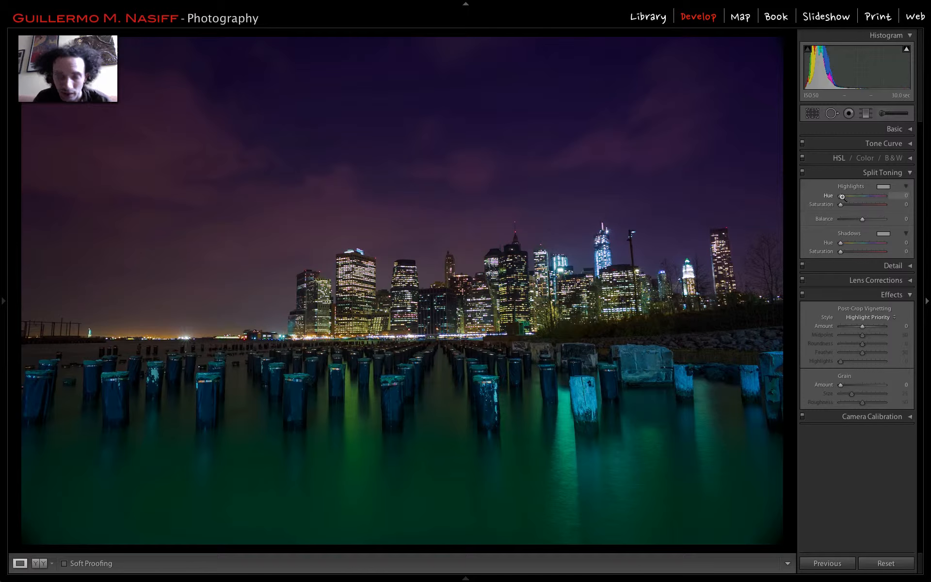
Step: Try split-toning highlight hues of 193, 169, 55 and 286 with the full-strength colour preview, and return the hue to 0
{"action": "key", "text": "alt"}
{"action": "left_click_drag", "start_coordinate": [843, 197], "coordinate": [863, 202]}
{"action": "key", "text": "alt"}
{"action": "key", "text": "alt"}
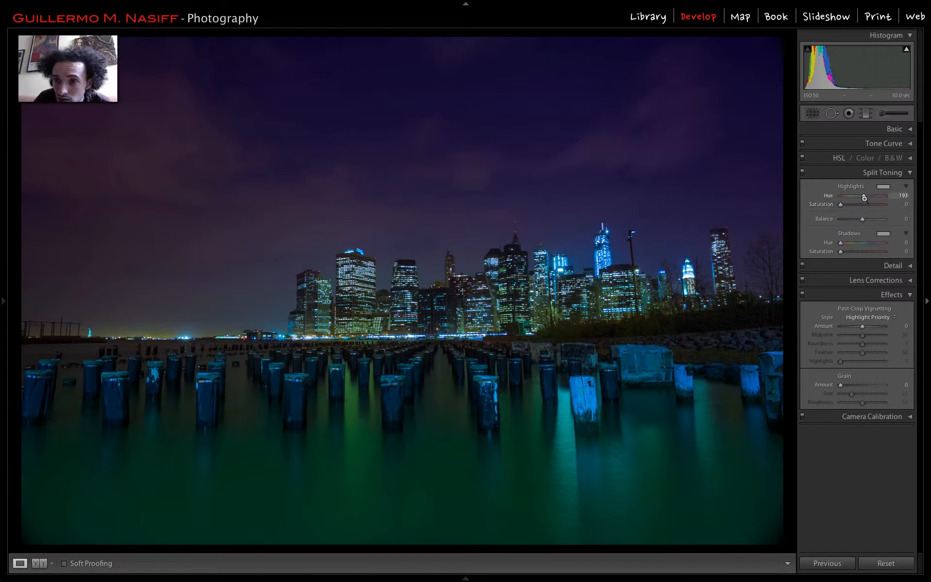
{"action": "left_click_drag", "start_coordinate": [865, 197], "coordinate": [861, 198]}
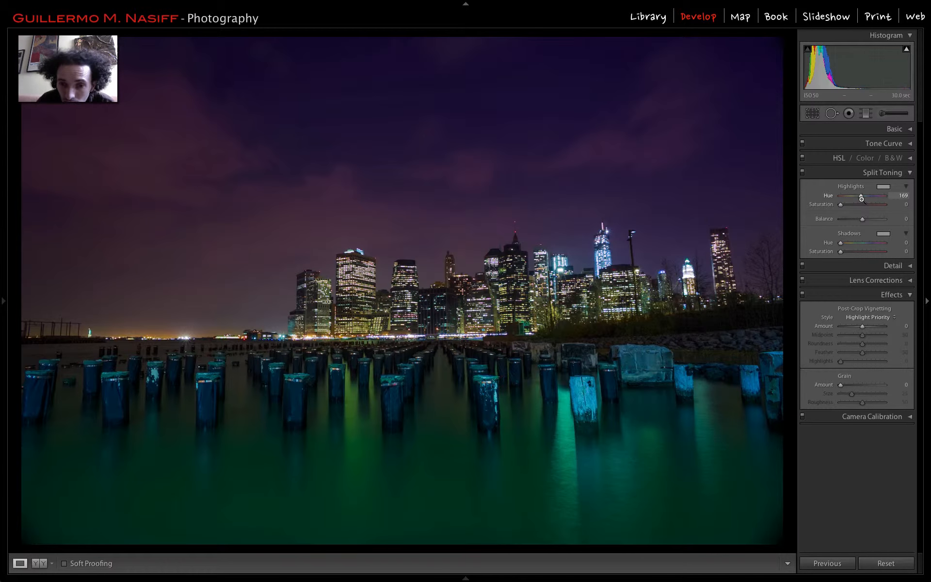
{"action": "left_click_drag", "start_coordinate": [861, 198], "coordinate": [847, 201]}
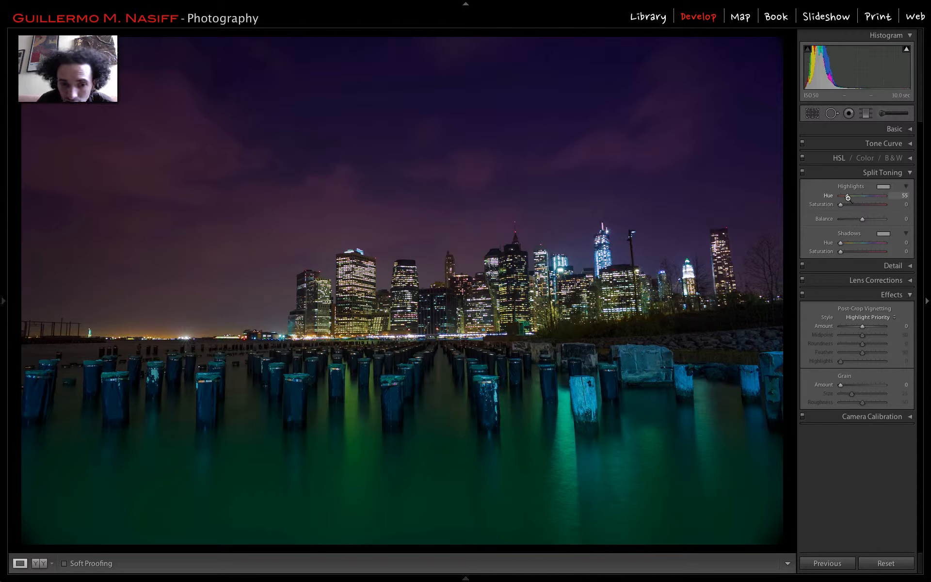
{"action": "left_click_drag", "start_coordinate": [849, 198], "coordinate": [875, 201]}
{"action": "key", "text": "alt"}
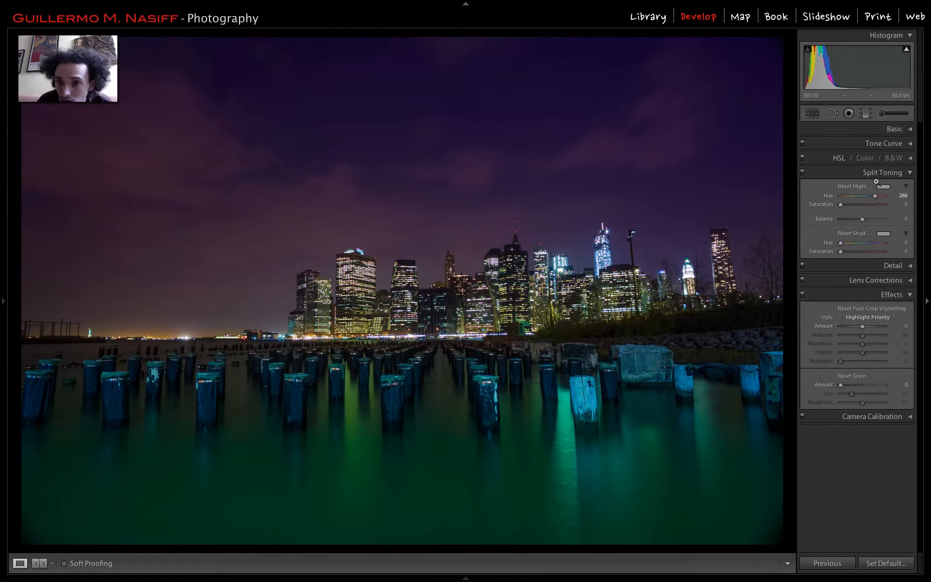
{"action": "left_click_drag", "start_coordinate": [876, 196], "coordinate": [837, 197]}
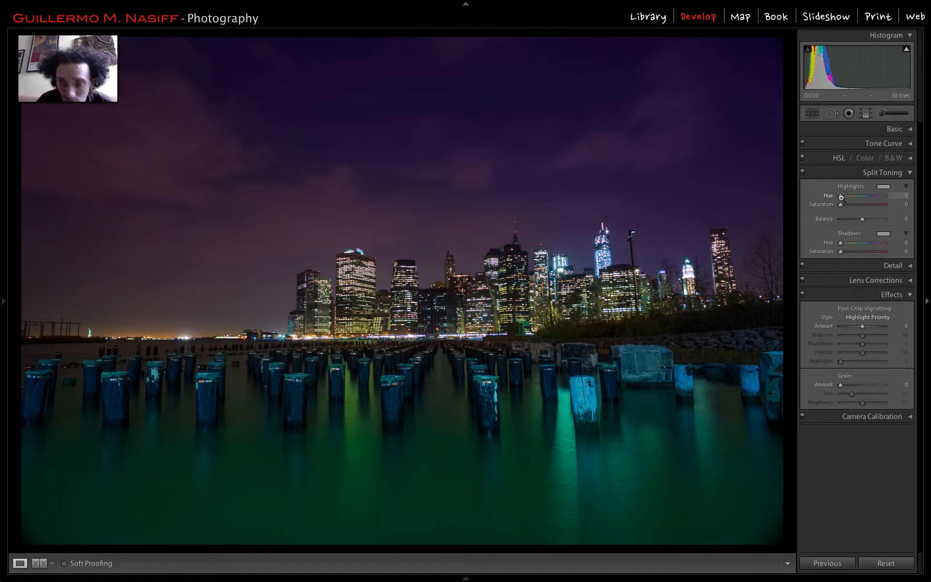
Step: Set the split-toning highlights to hue 78 and saturation 17, and the shadows to hue 317 and saturation 12
{"action": "left_click_drag", "start_coordinate": [841, 196], "coordinate": [850, 201]}
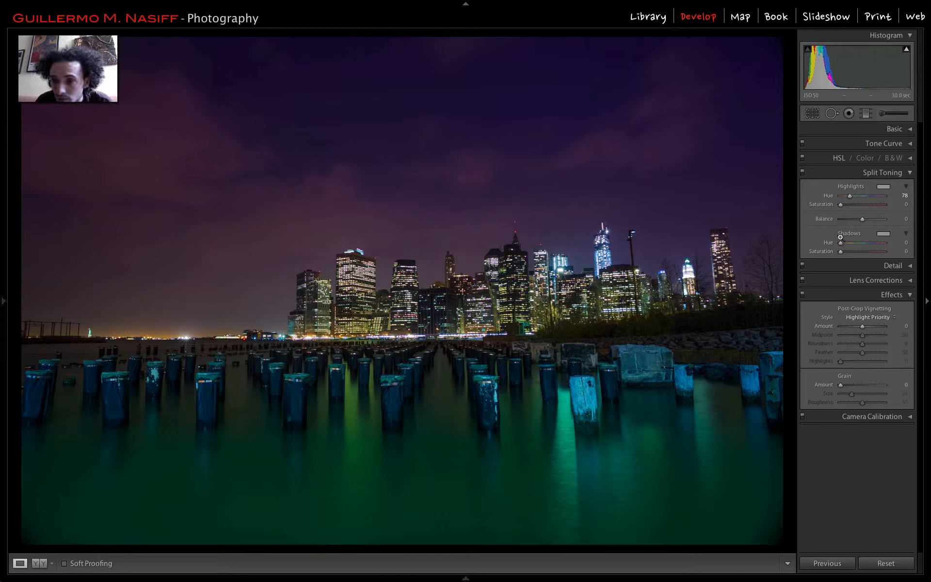
{"action": "left_click_drag", "start_coordinate": [841, 245], "coordinate": [878, 253]}
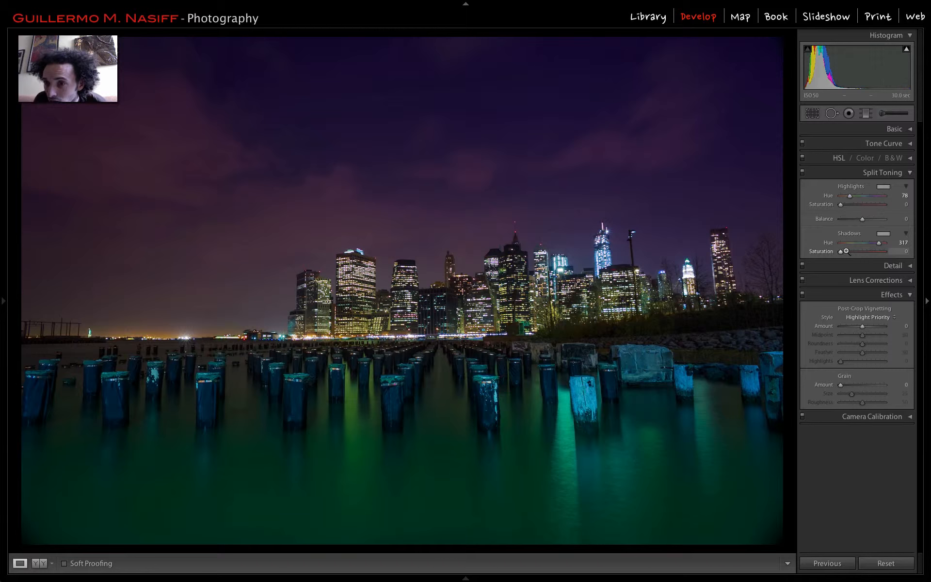
{"action": "left_click_drag", "start_coordinate": [840, 252], "coordinate": [846, 251]}
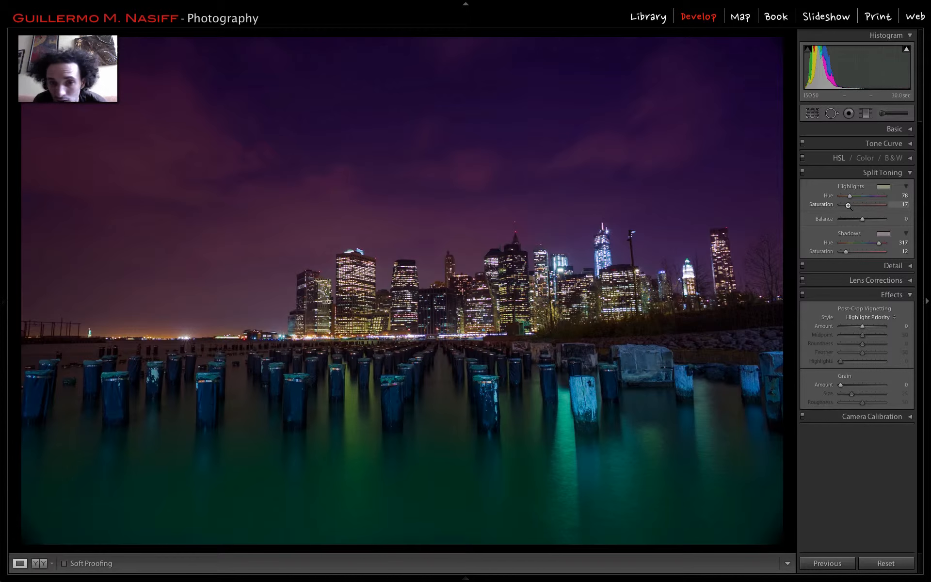
Step: Set the split-toning balance to +66 and compare the photo with split toning switched off and on
{"action": "left_click_drag", "start_coordinate": [862, 219], "coordinate": [873, 219]}
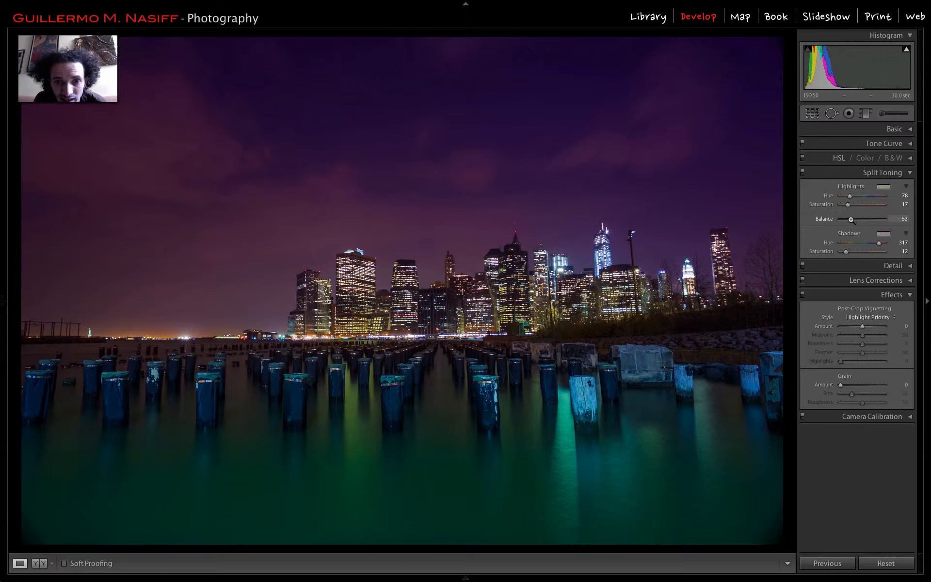
{"action": "left_click_drag", "start_coordinate": [851, 219], "coordinate": [876, 220]}
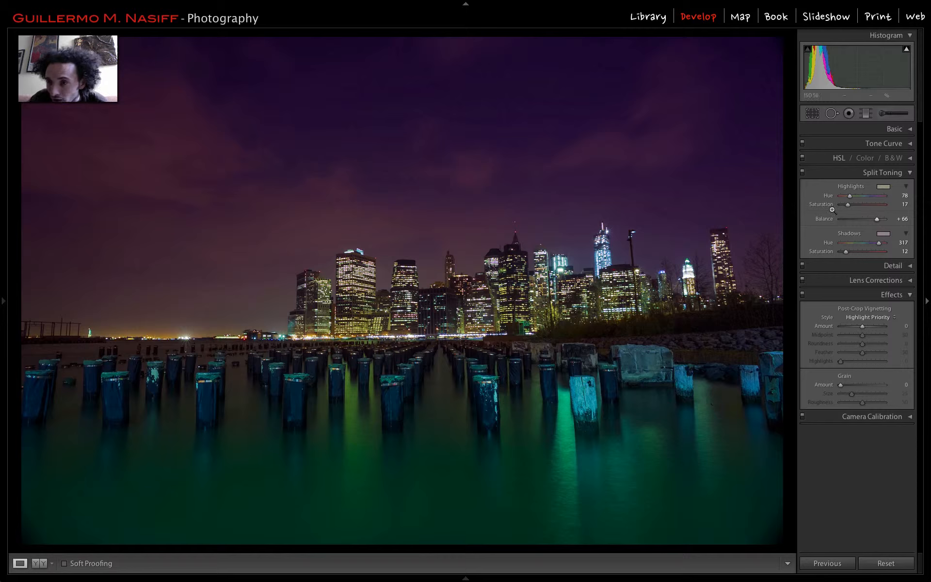
{"action": "left_click", "coordinate": [803, 173]}
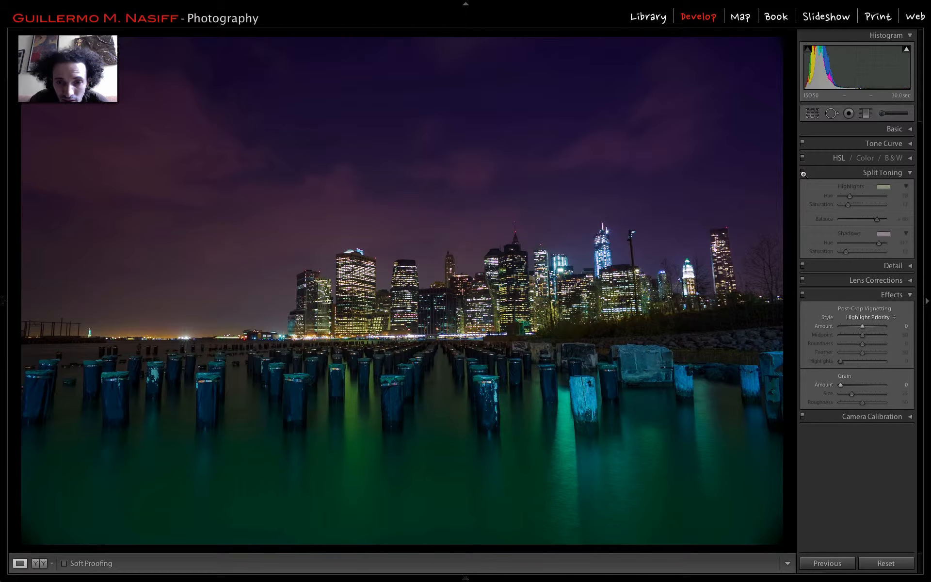
{"action": "left_click", "coordinate": [803, 173]}
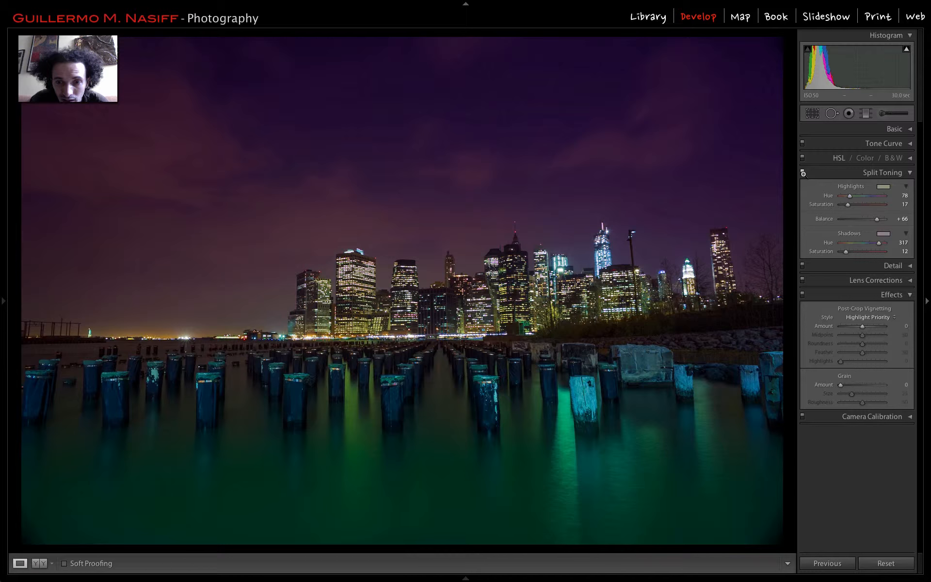
Step: Collapse Split Toning and set the post-crop vignette's feather to 0, amount to -76 and midpoint to 41
{"action": "left_click", "coordinate": [894, 173]}
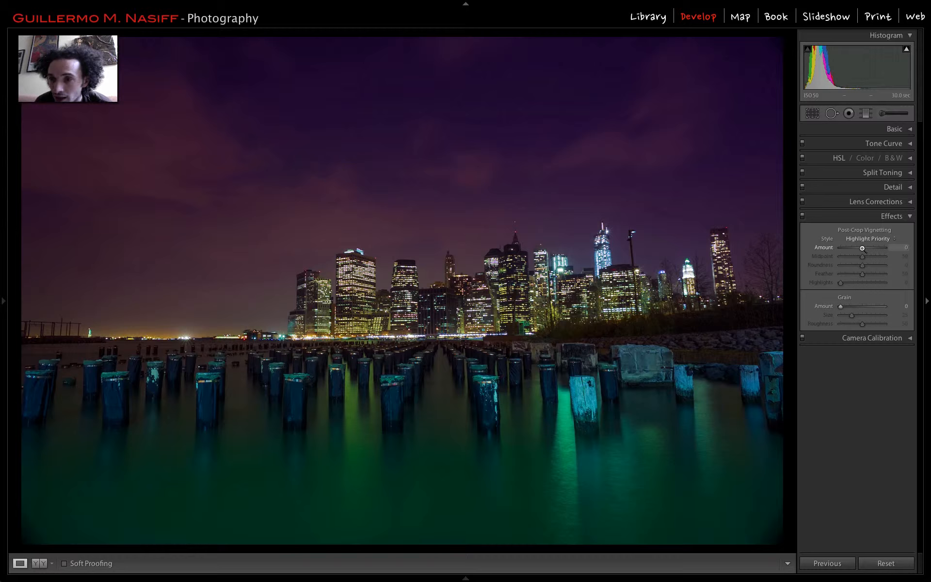
{"action": "left_click_drag", "start_coordinate": [862, 249], "coordinate": [861, 248]}
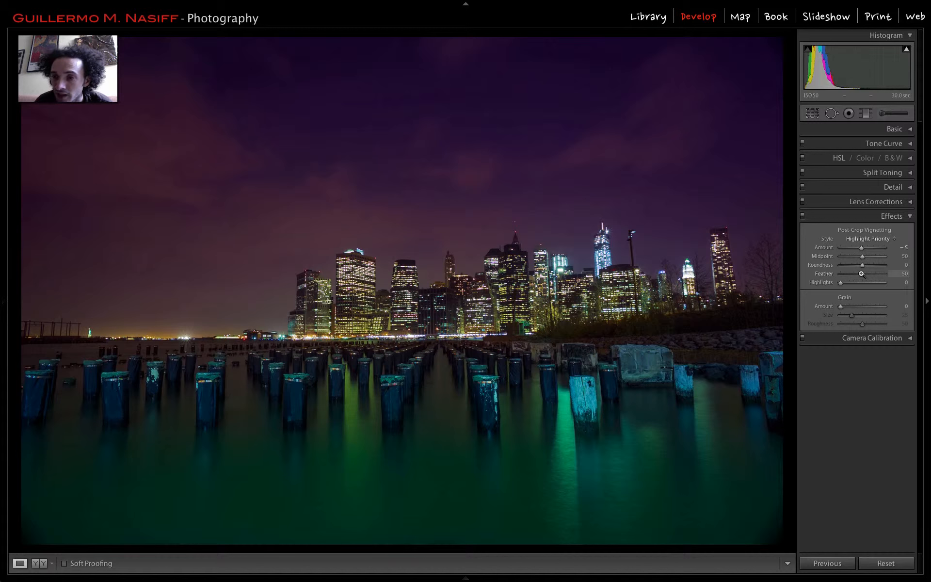
{"action": "left_click_drag", "start_coordinate": [861, 273], "coordinate": [834, 274]}
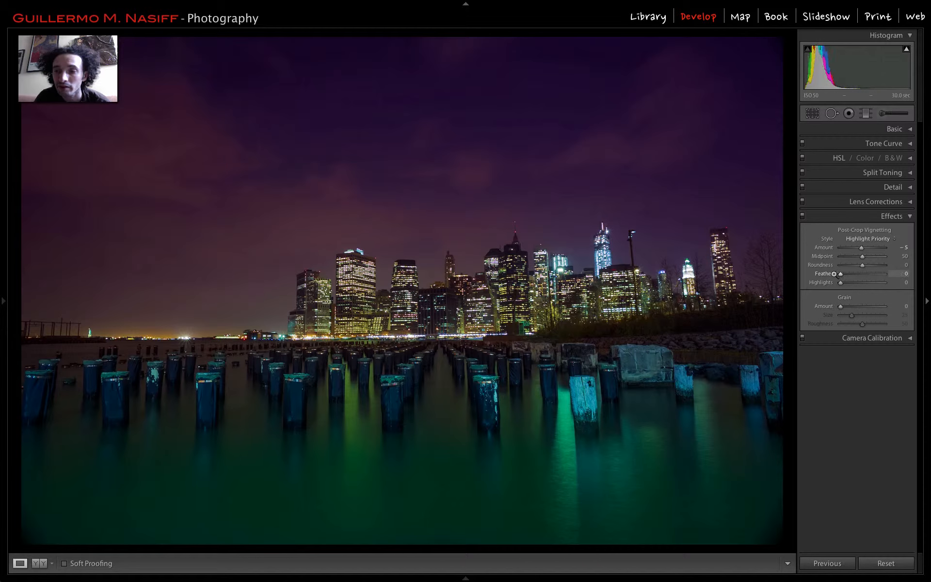
{"action": "left_click", "coordinate": [854, 249]}
{"action": "left_click", "coordinate": [854, 256]}
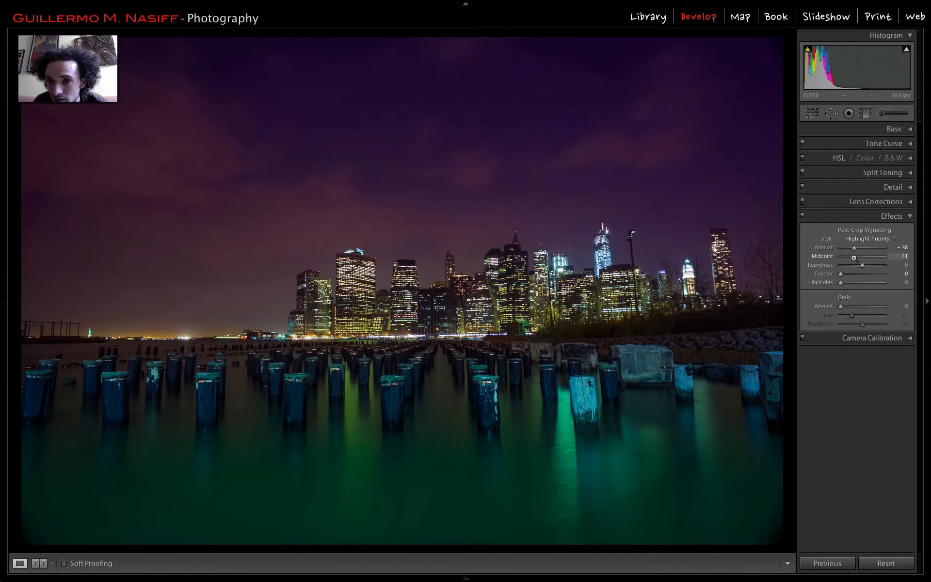
{"action": "left_click", "coordinate": [846, 248]}
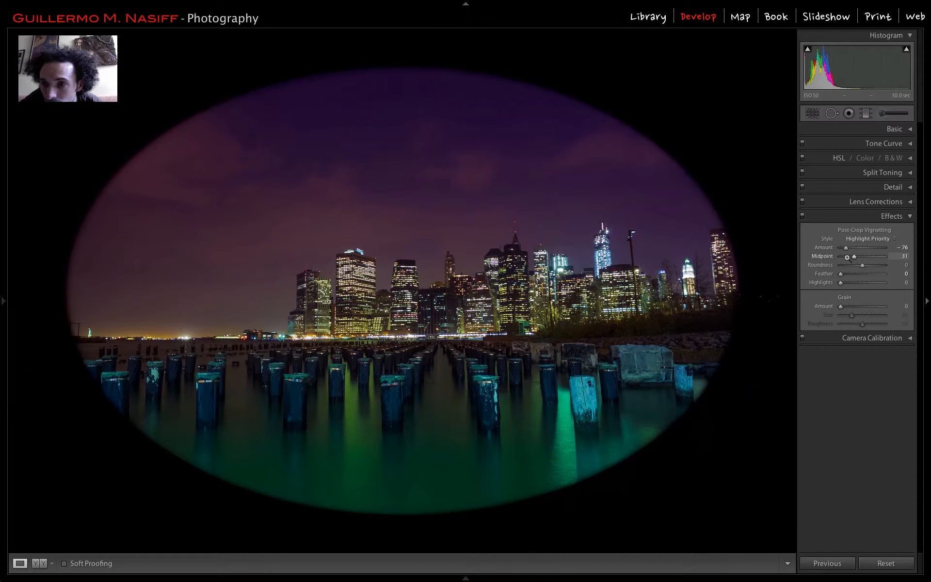
{"action": "scroll", "coordinate": [847, 257], "scroll_direction": "up", "scroll_amount": 5}
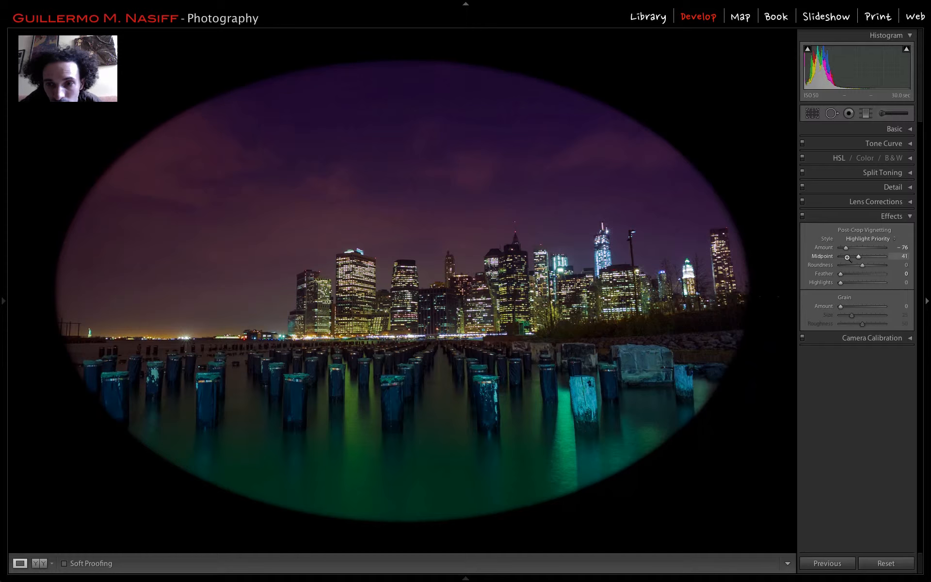
Step: Set the post-crop vignette's roundness to -25 and its highlights to 55
{"action": "left_click", "coordinate": [852, 265]}
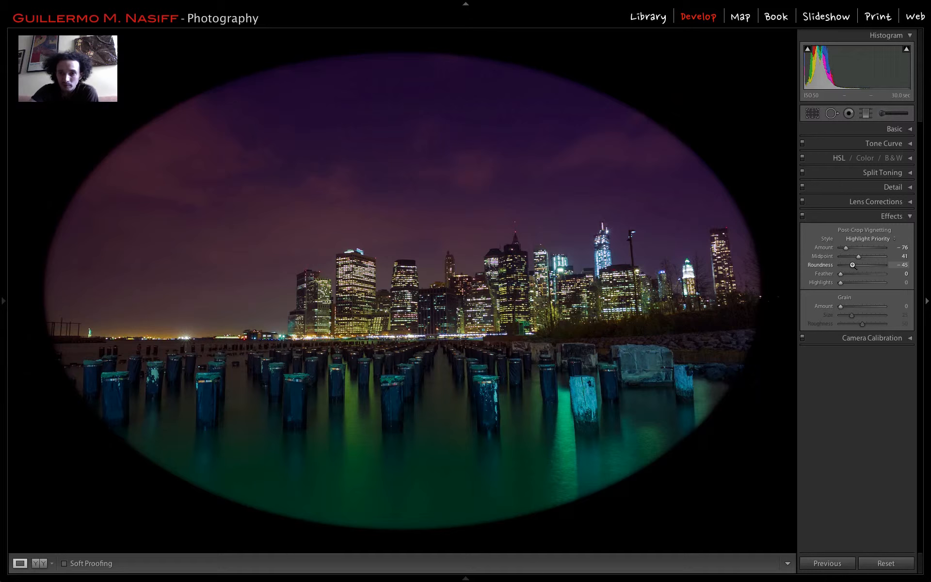
{"action": "key", "text": "Up"}
{"action": "key", "text": "Up"}
{"action": "key", "text": "Up"}
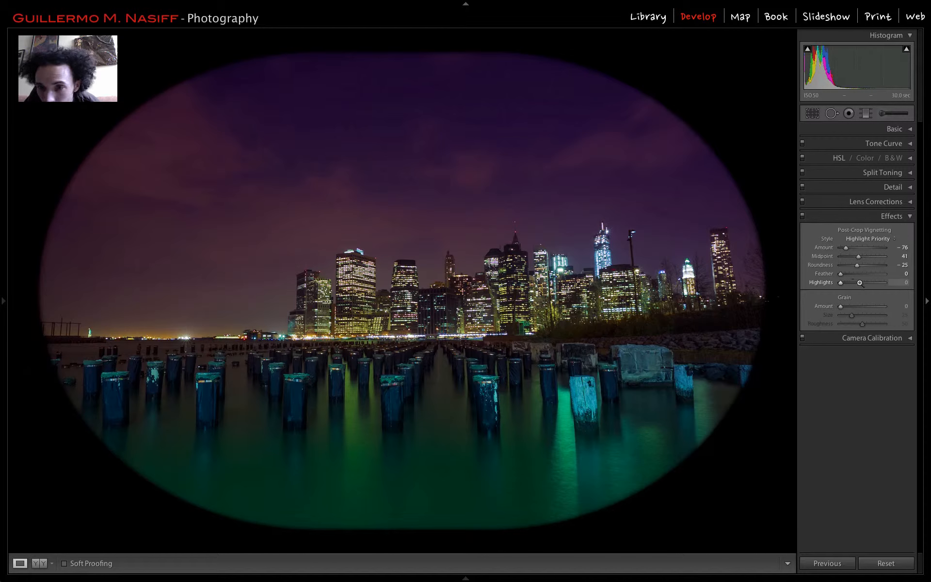
{"action": "left_click_drag", "start_coordinate": [877, 283], "coordinate": [881, 284]}
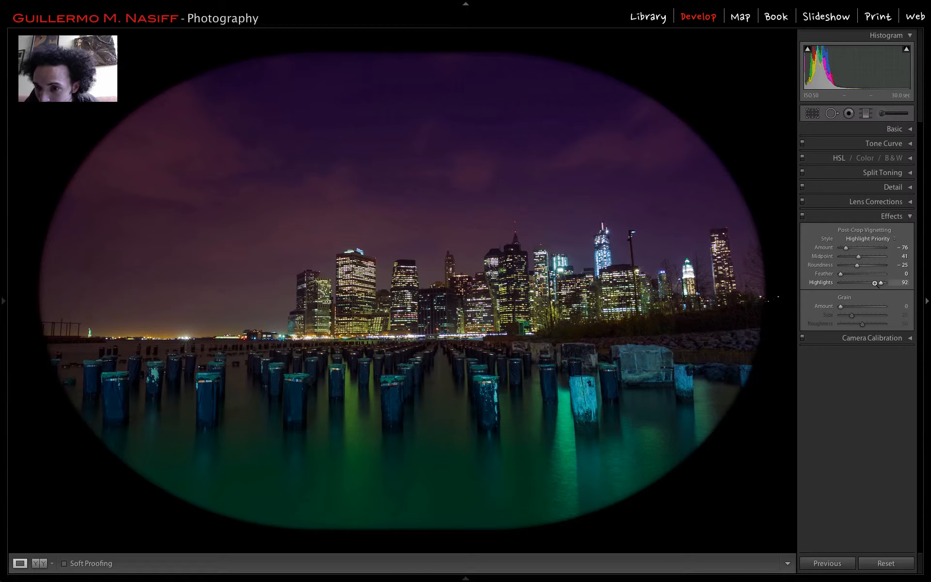
{"action": "left_click_drag", "start_coordinate": [880, 283], "coordinate": [867, 284]}
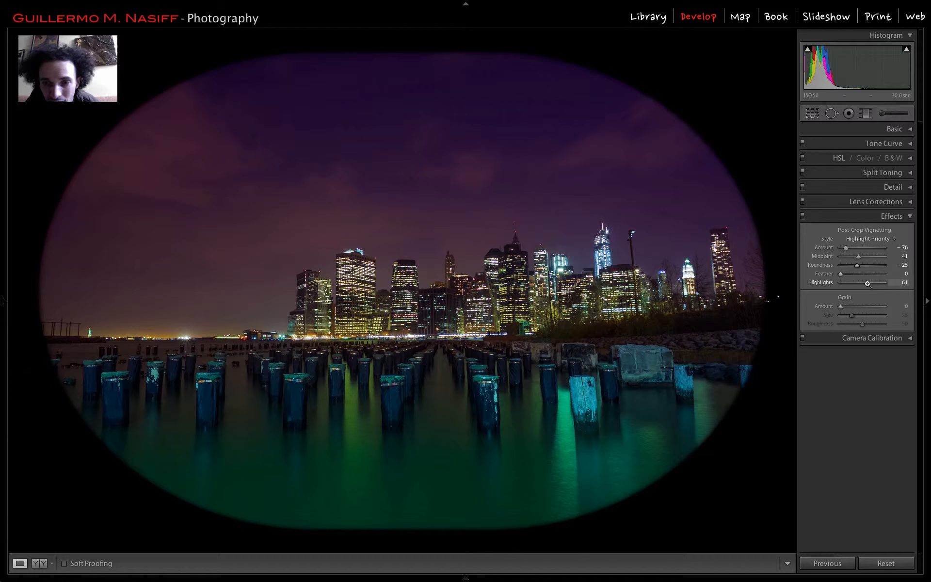
{"action": "left_click_drag", "start_coordinate": [867, 284], "coordinate": [864, 284]}
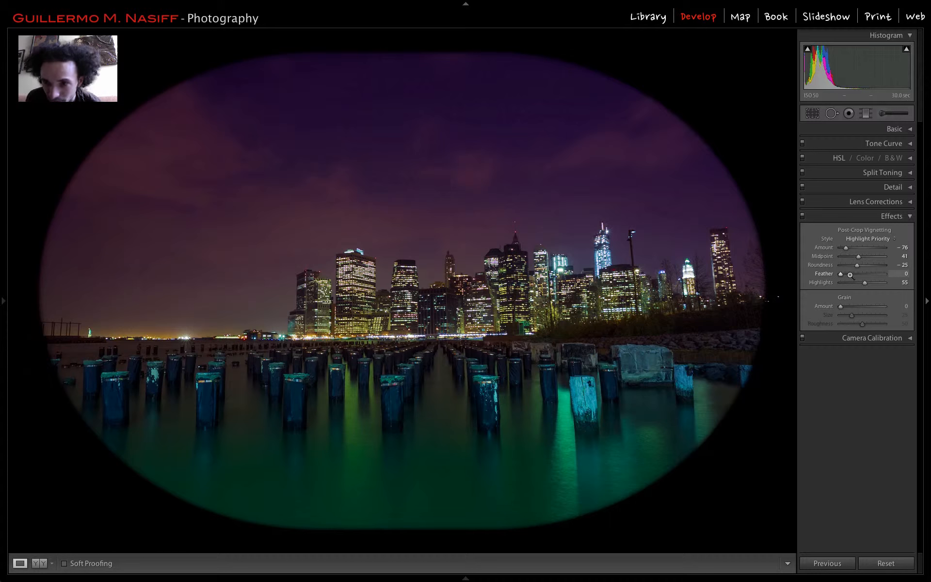
Step: Soften the post-crop vignette to amount -28 and feather 62, and collapse the Effects settings
{"action": "left_click_drag", "start_coordinate": [854, 248], "coordinate": [856, 249]}
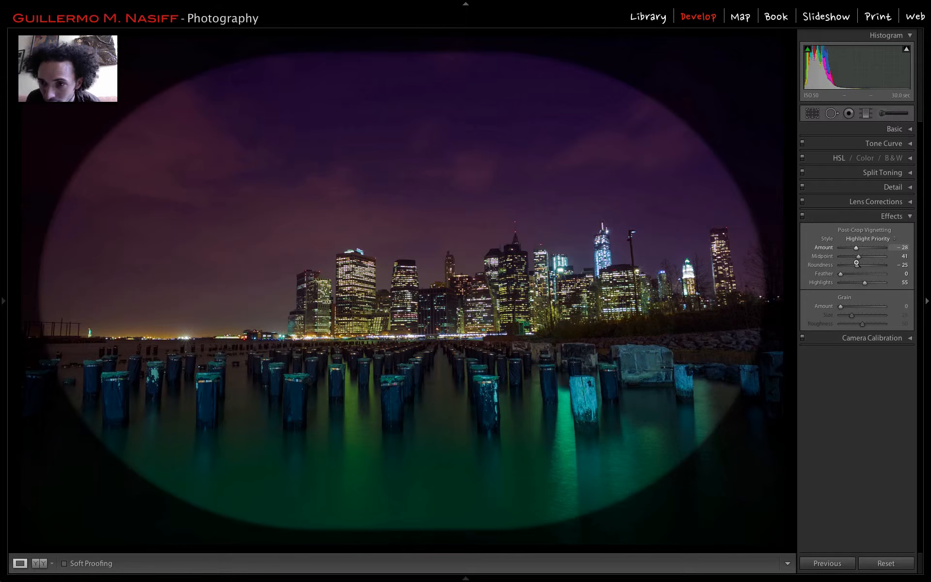
{"action": "left_click", "coordinate": [868, 274]}
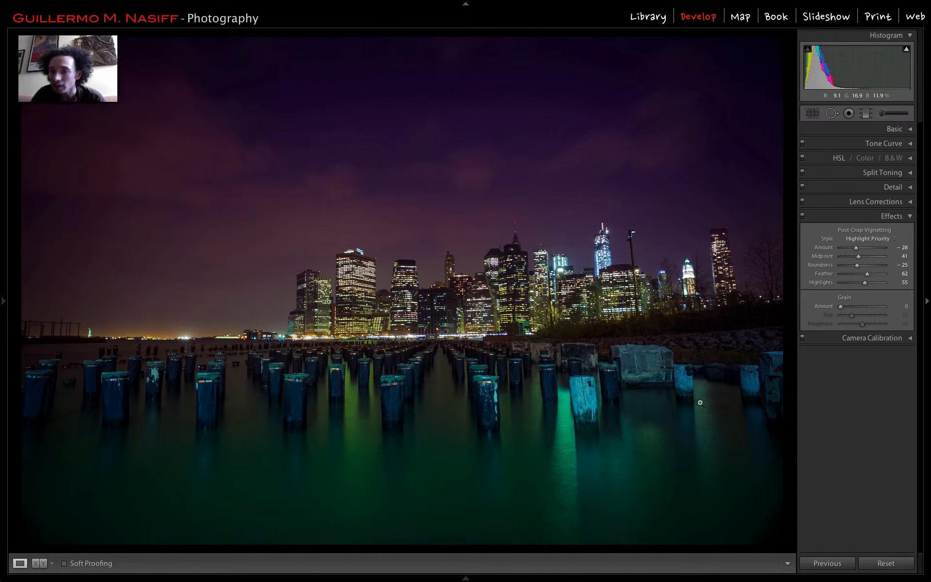
{"action": "left_click", "coordinate": [905, 217]}
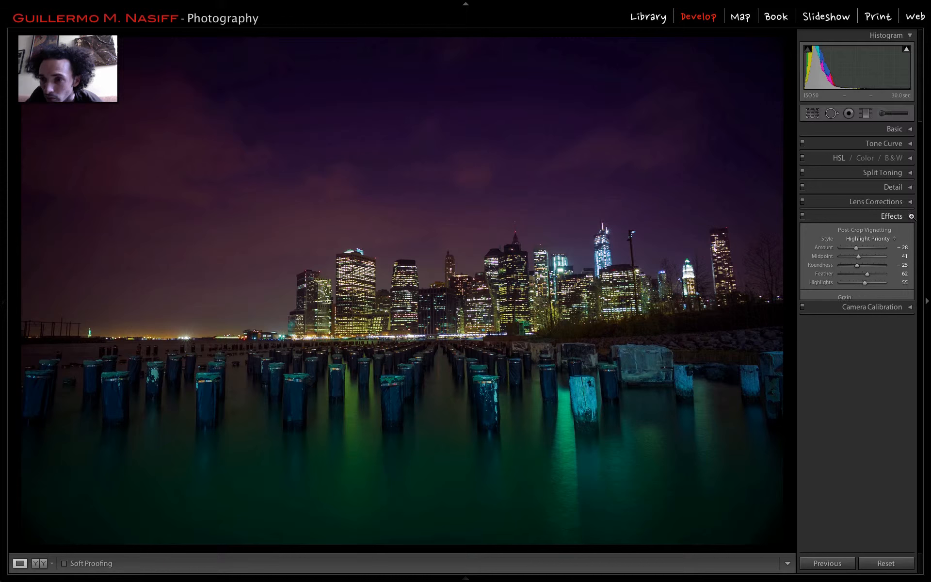
Step: Hide the adjustment controls and view the photo with the surrounding interface dimmed and fully blacked out, and restore the normal lighting
{"action": "left_click", "coordinate": [927, 301]}
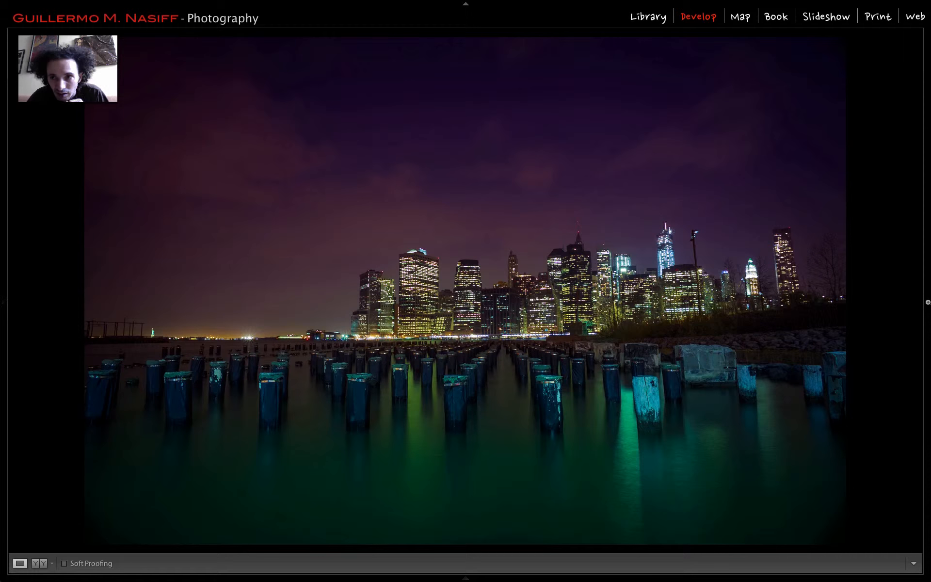
{"action": "key", "text": "l"}
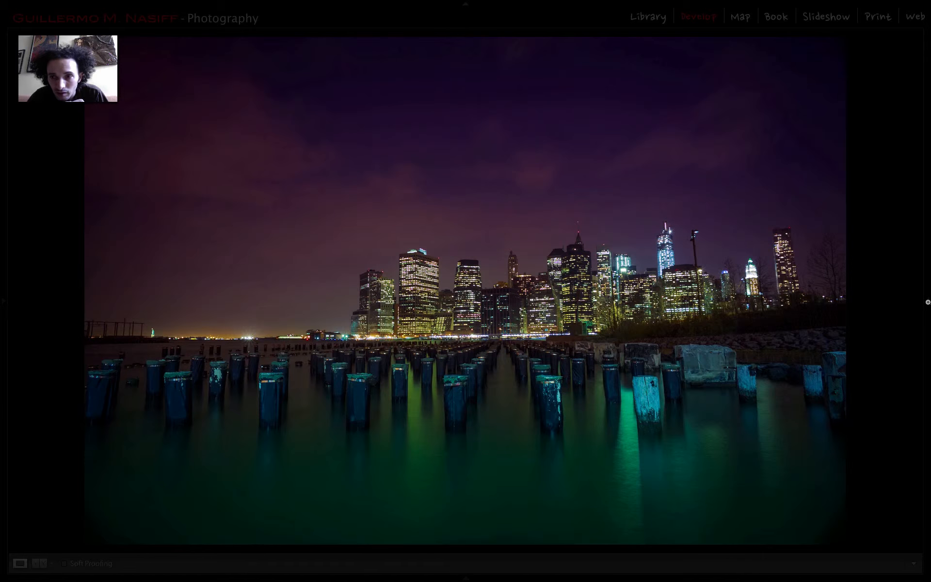
{"action": "key", "text": "l"}
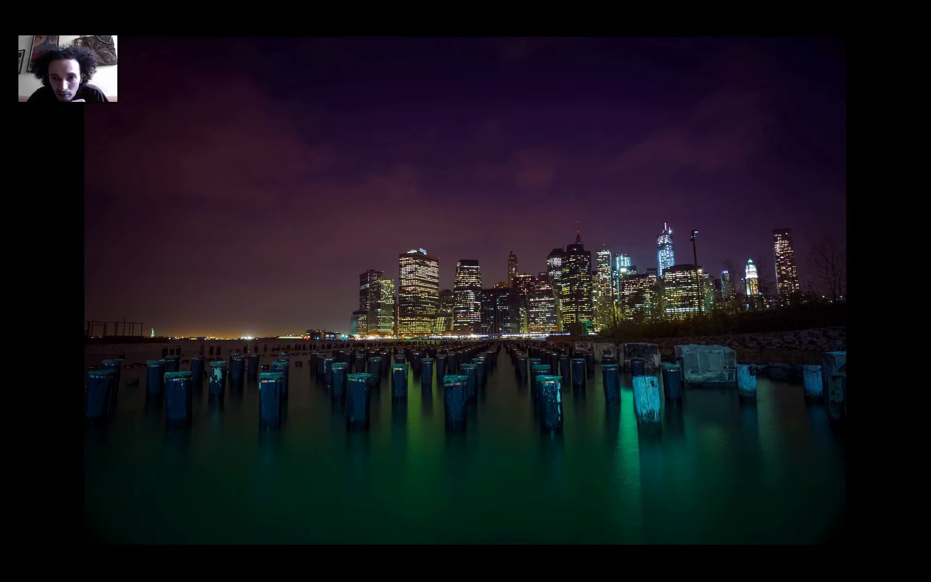
{"action": "key", "text": "l"}
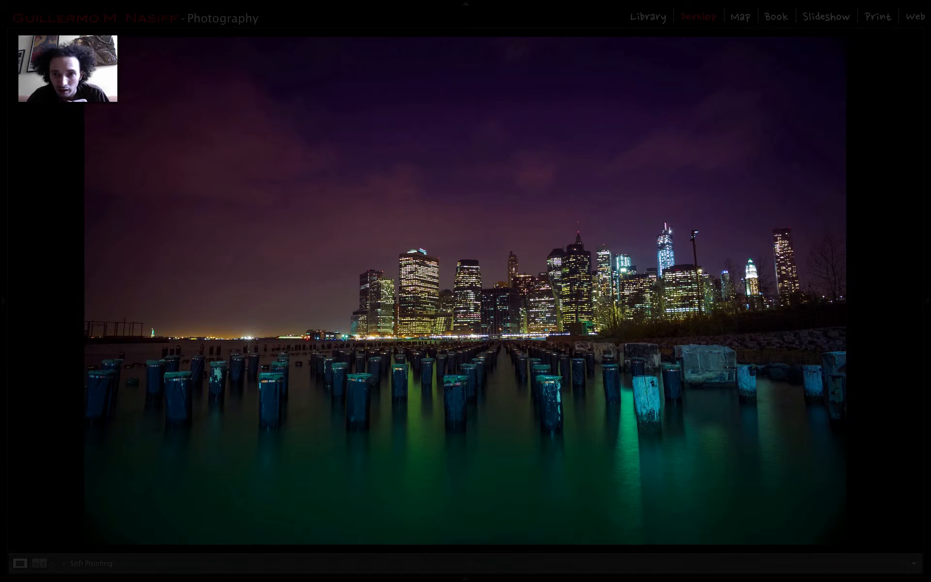
Step: Compare the original and edited photo side by side, and alternate between both versions in the single-image view
{"action": "key", "text": "y"}
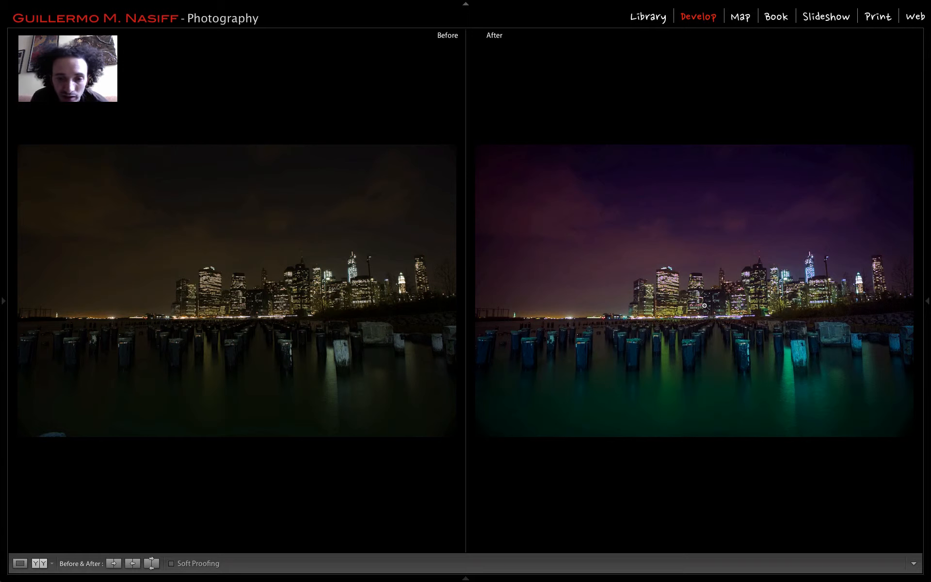
{"action": "key", "text": "y"}
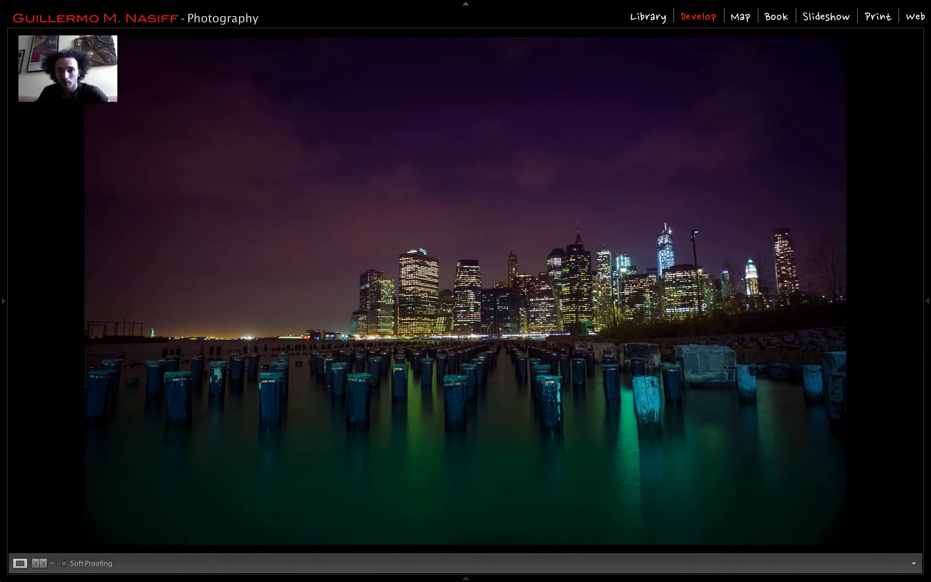
{"action": "key", "text": "backslash"}
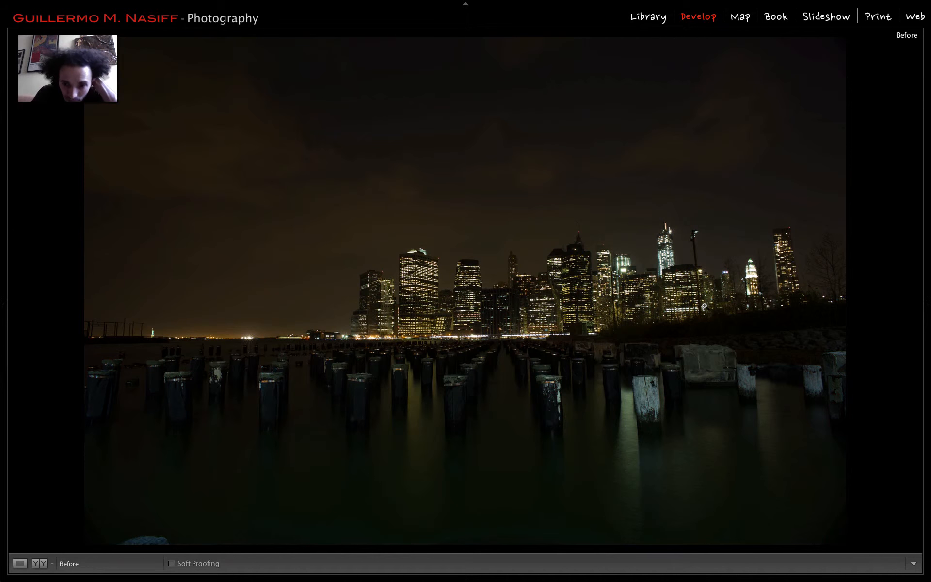
{"action": "key", "text": "backslash"}
{"action": "key", "text": "backslash"}
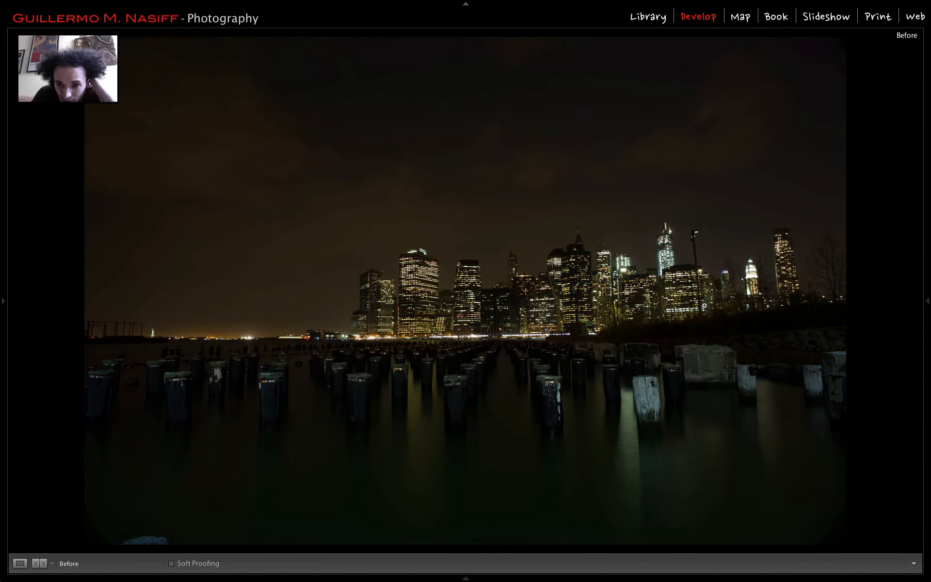
{"action": "key", "text": "backslash"}
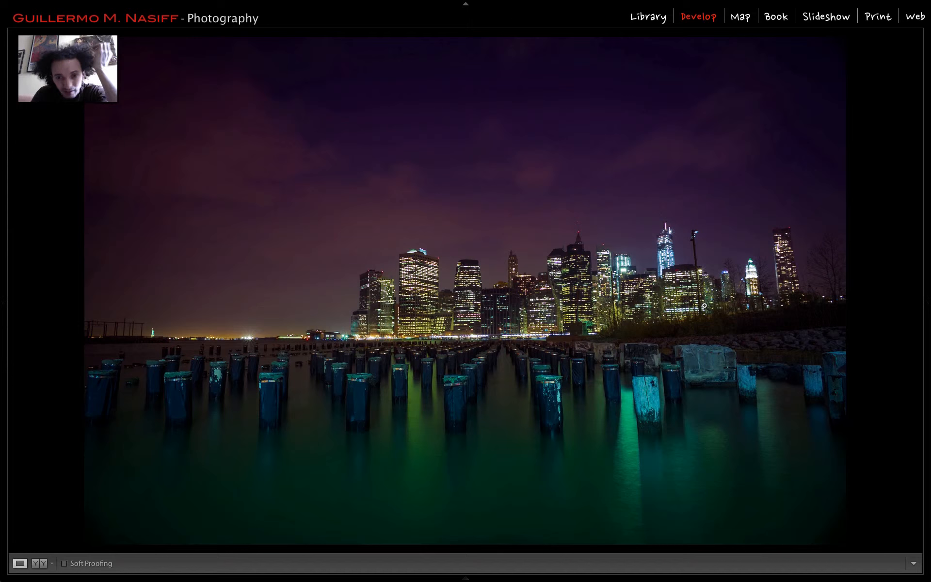
{"action": "key", "text": "backslash"}
{"action": "key", "text": "backslash"}
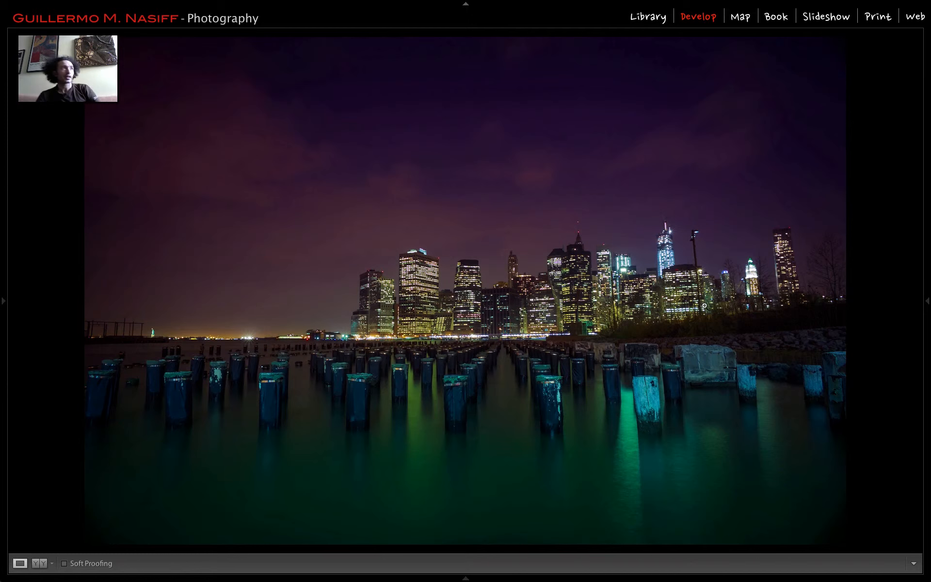